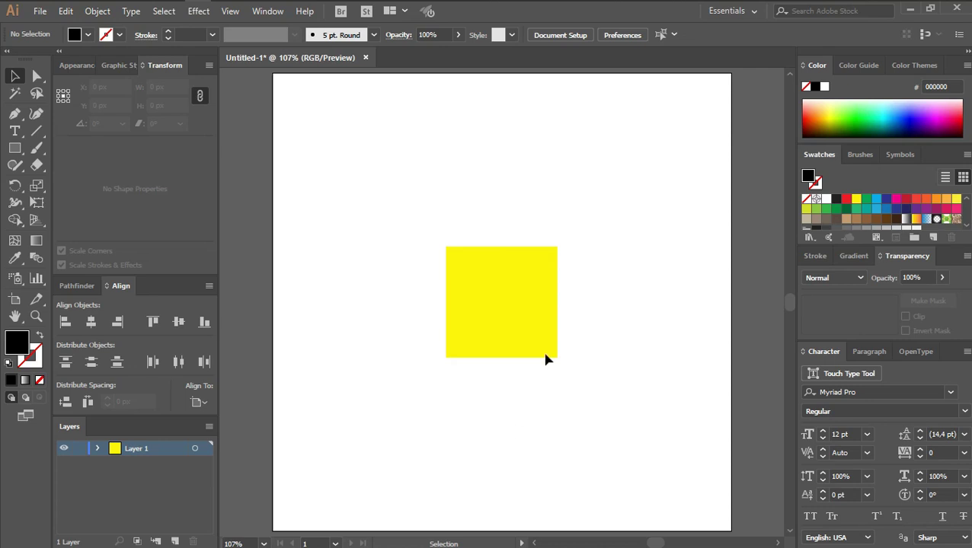
Step: Unlink proportions and resize the yellow square to 110 px wide by 210 px high
left_click(515, 334)
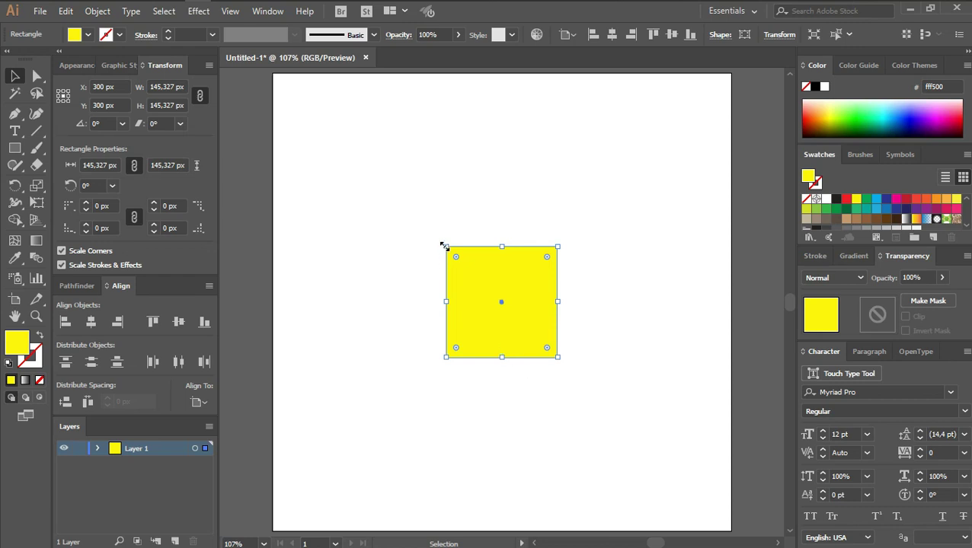
left_click(200, 95)
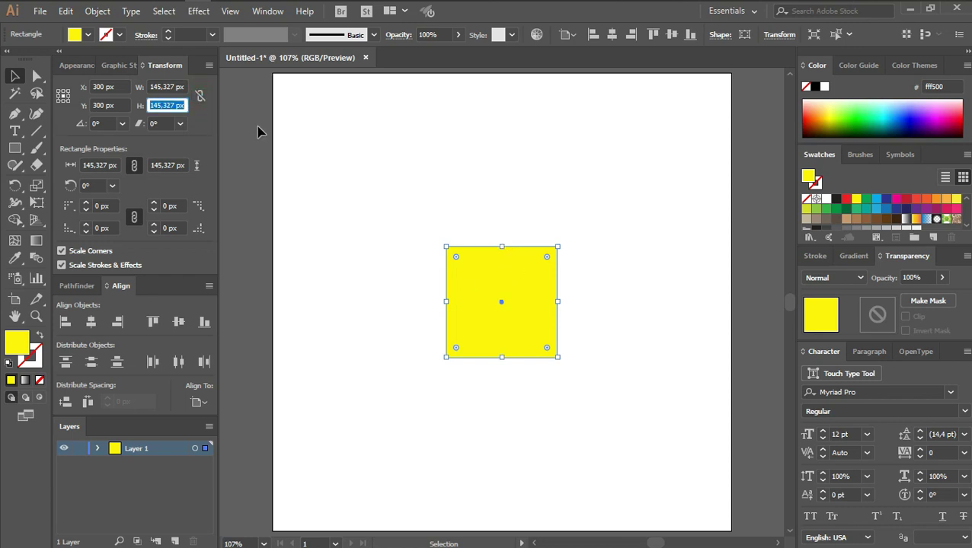
type("2")
type("10")
key("Return")
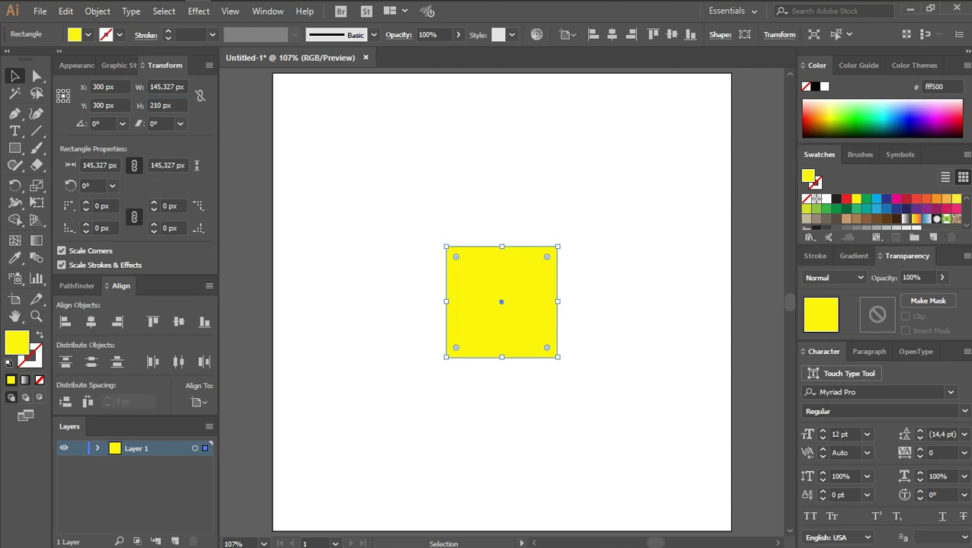
left_click(166, 87)
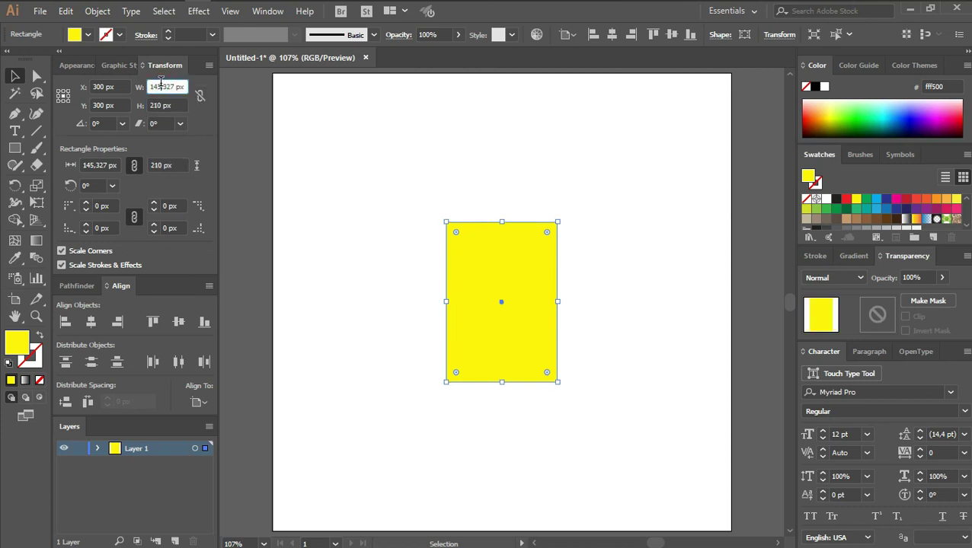
type("10")
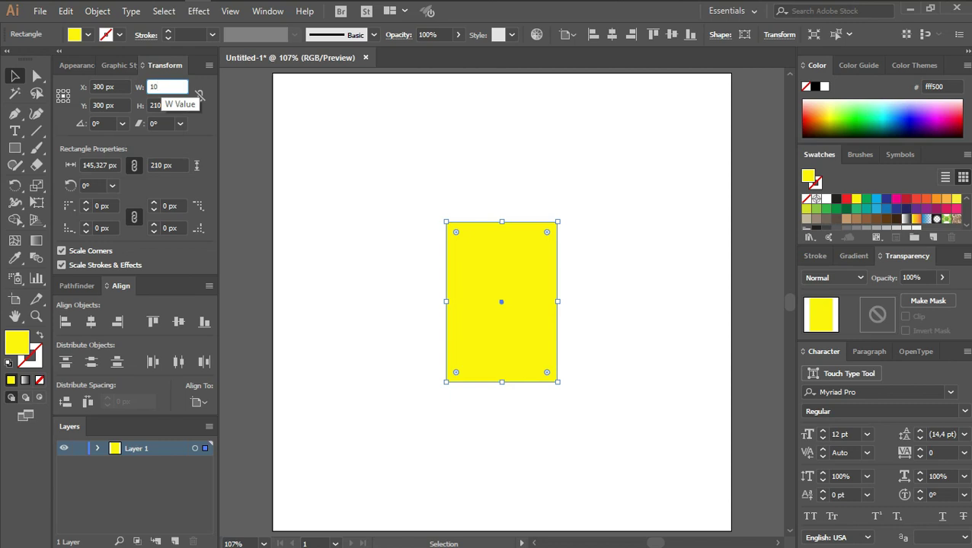
key("BackSpace")
key("BackSpace")
type("110")
key("Return")
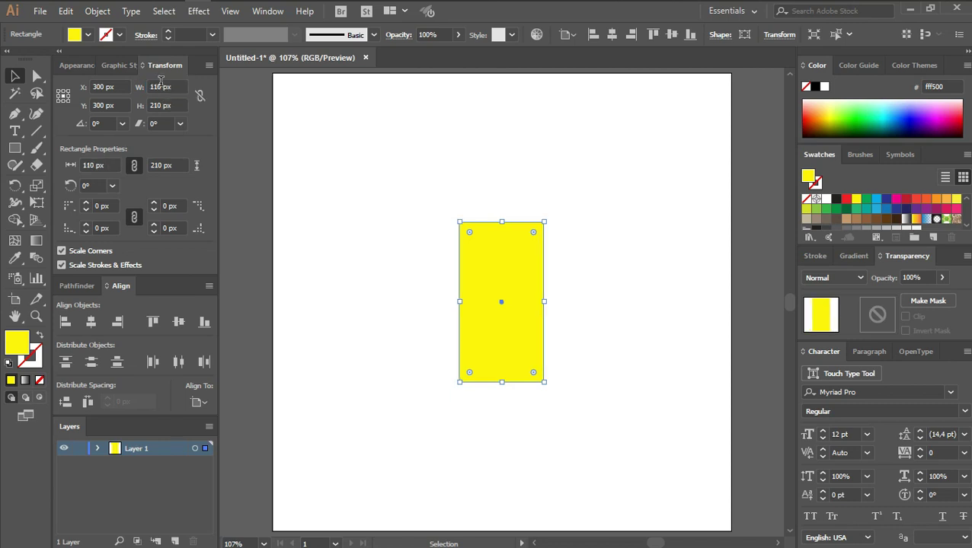
left_click(597, 329)
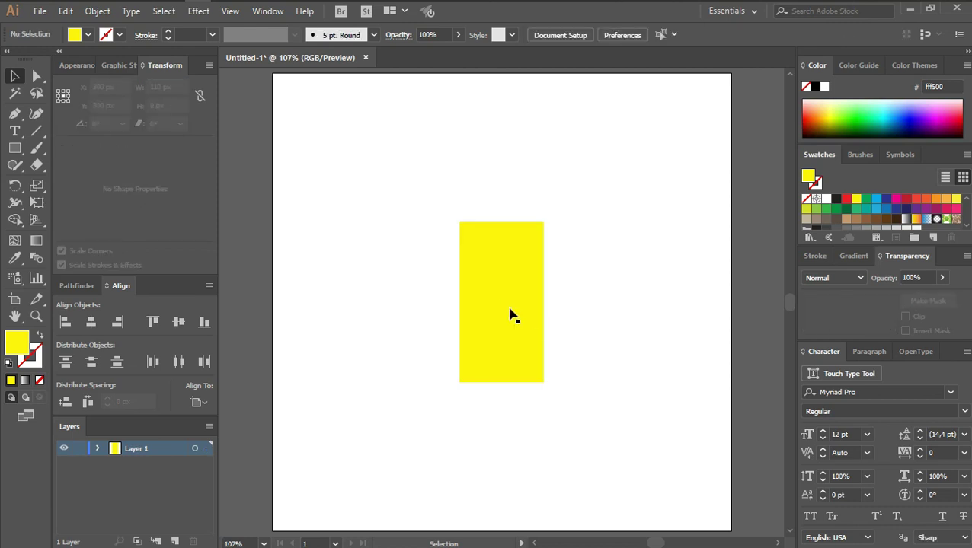
Step: Drag-scale the rectangle to about 268 × 511 px and switch its fill to white
left_click(510, 308)
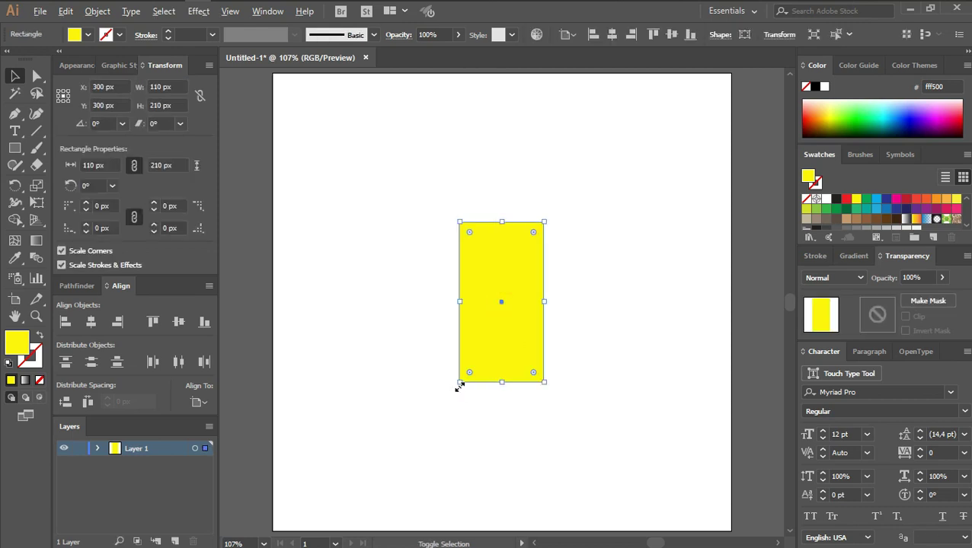
left_click_drag(457, 386, 354, 500)
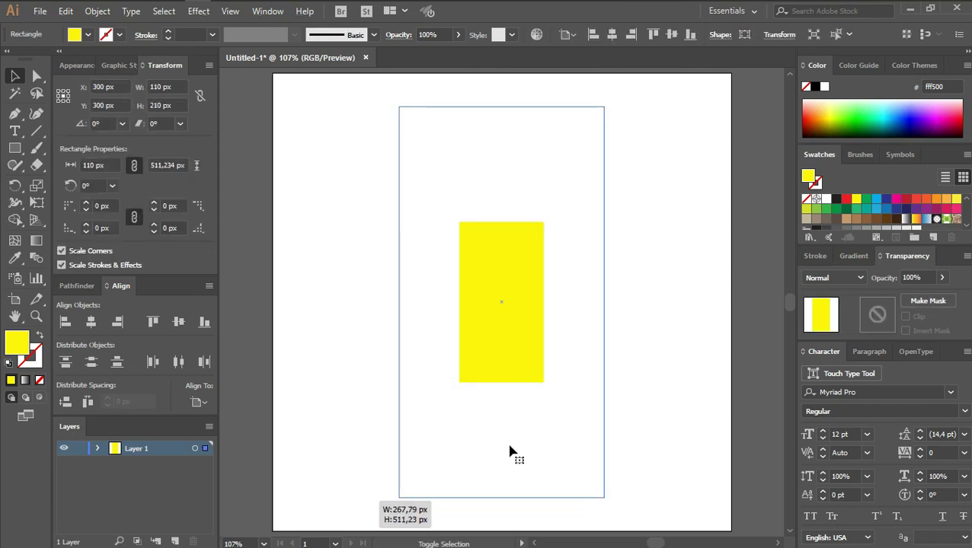
left_click(642, 404)
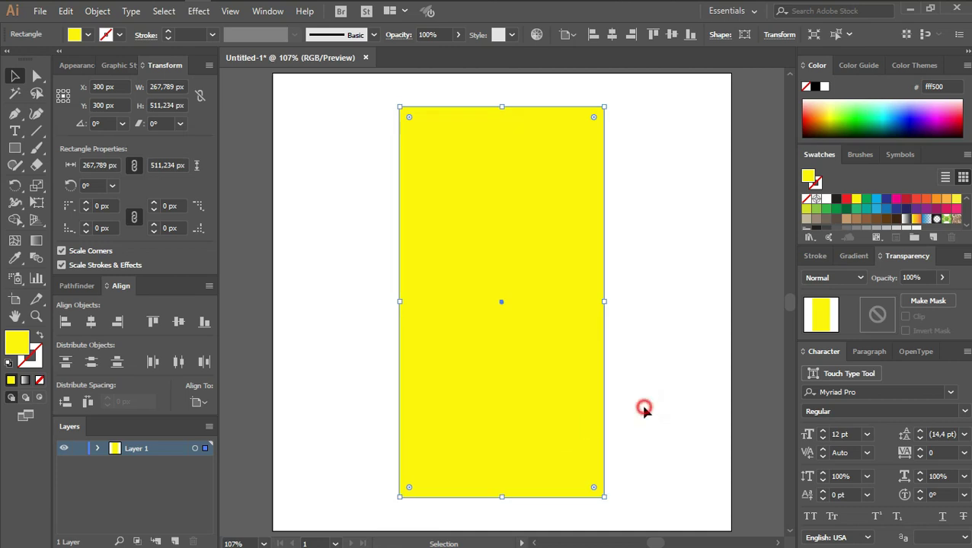
left_click(496, 314)
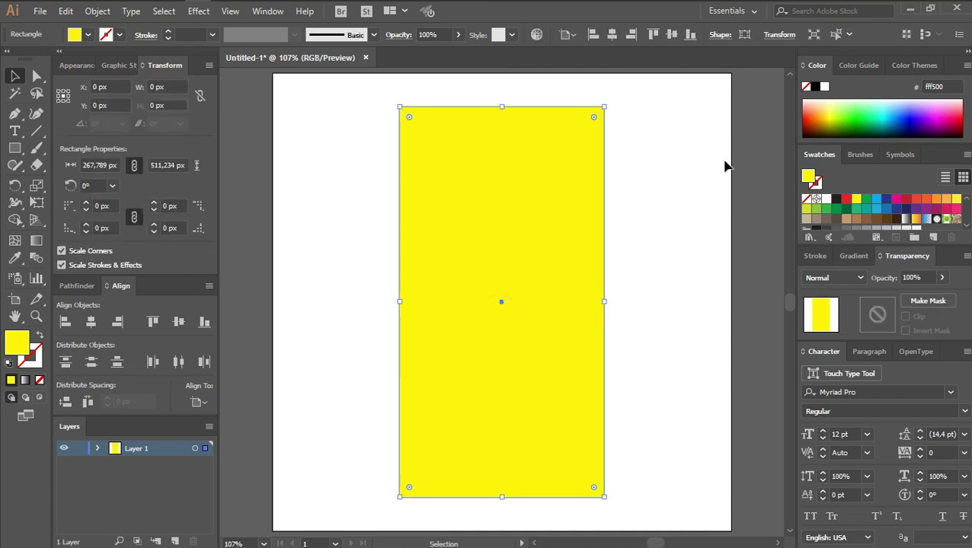
left_click(824, 87)
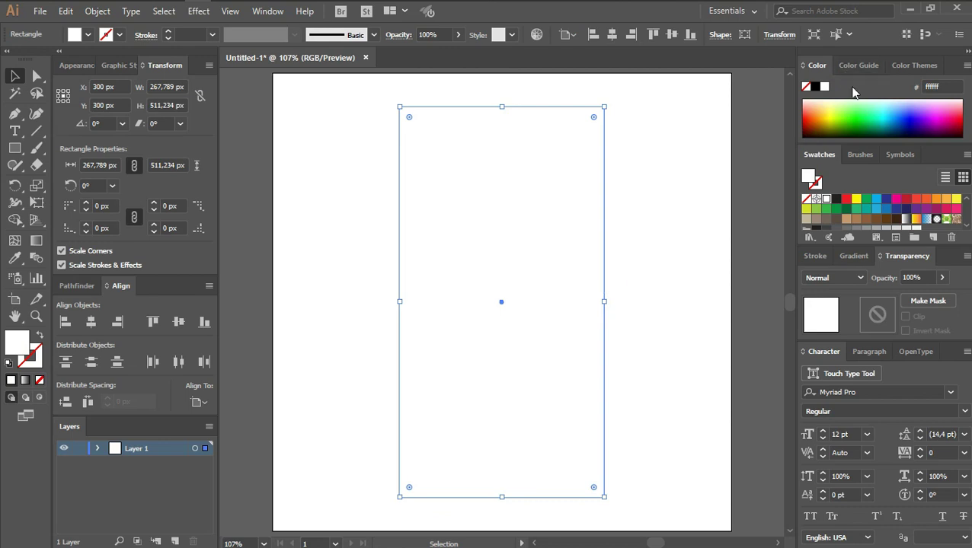
double_click(18, 343)
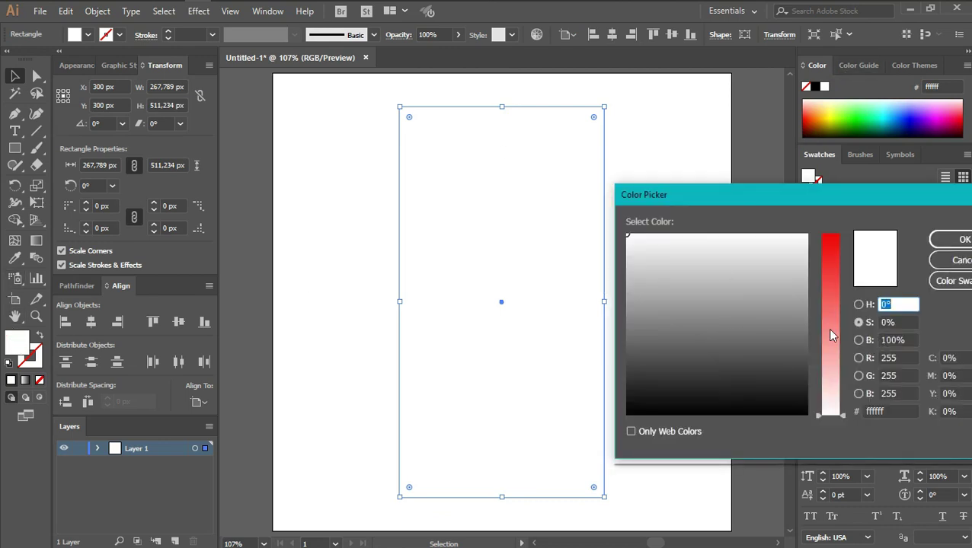
left_click(858, 341)
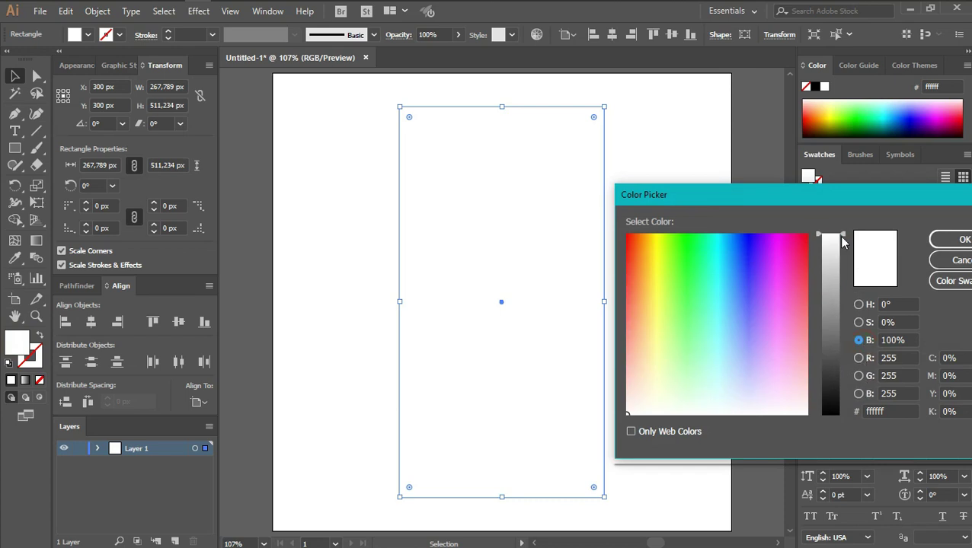
left_click_drag(832, 255, 832, 274)
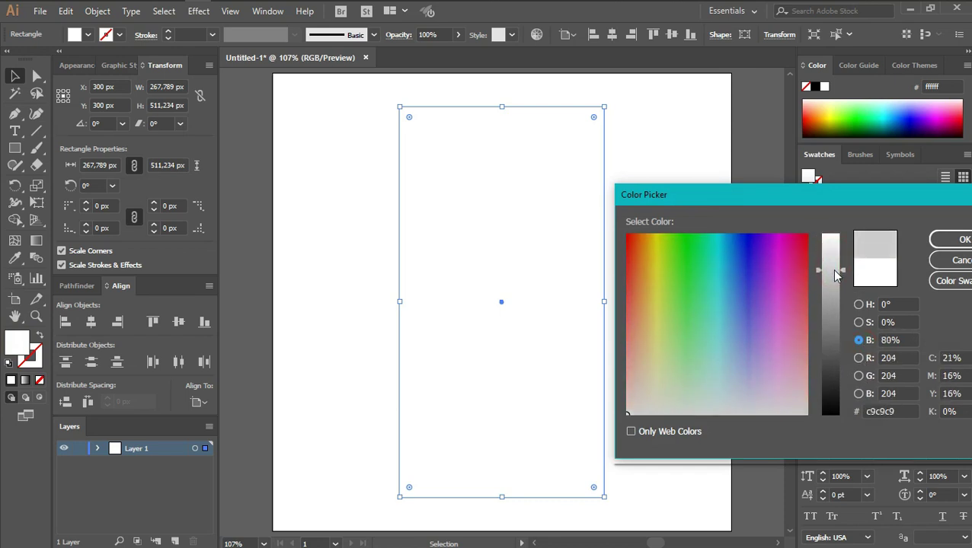
left_click(962, 240)
left_click(319, 230)
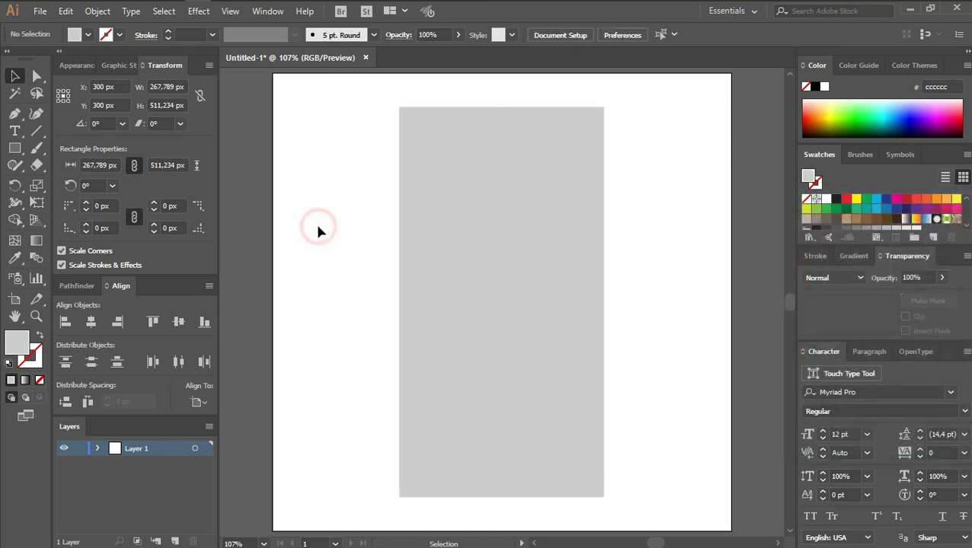
left_click(456, 271)
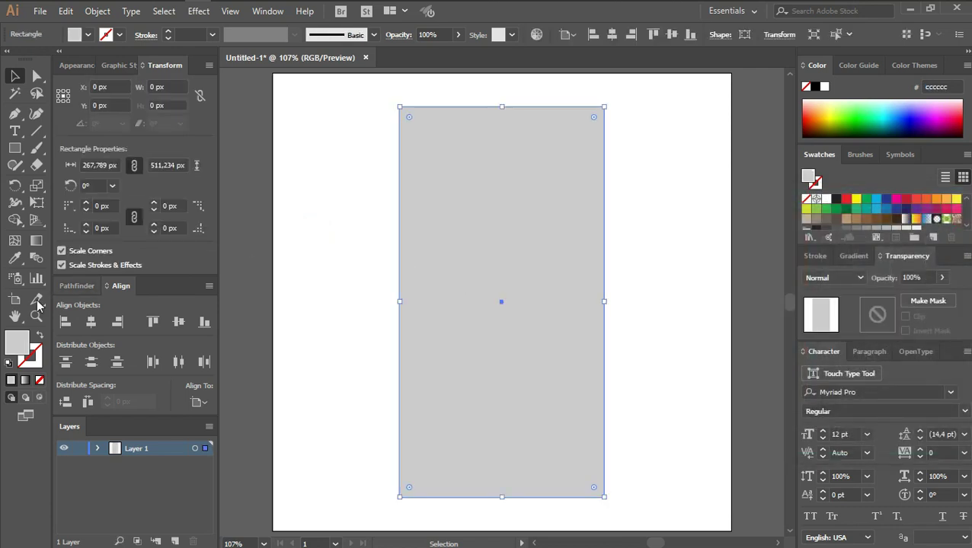
double_click(17, 342)
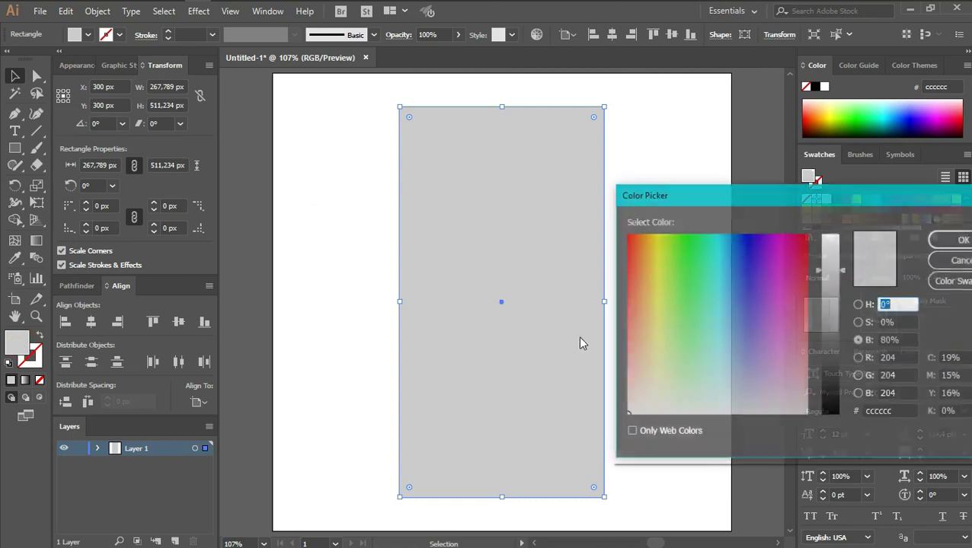
left_click(819, 271)
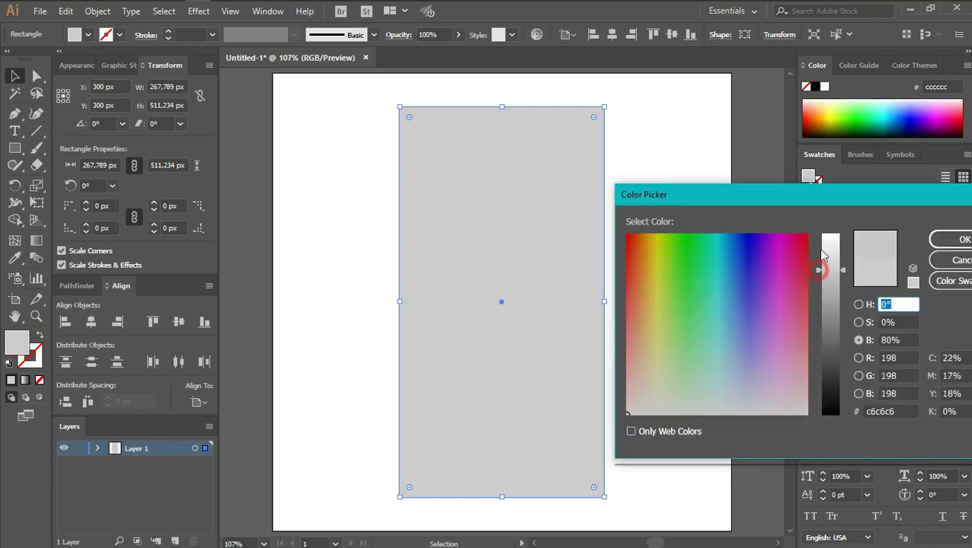
left_click_drag(823, 257, 824, 223)
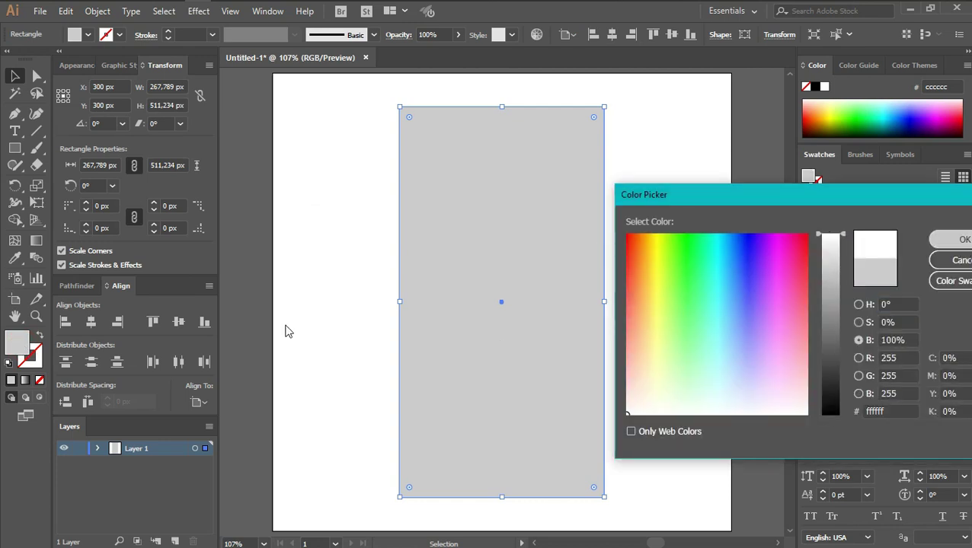
key("Return")
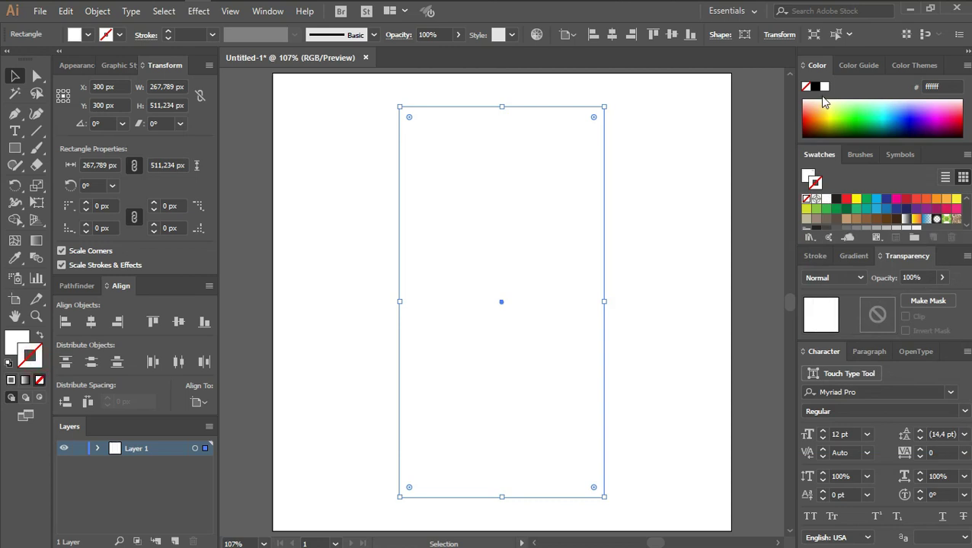
Step: Give the white rectangle a black 2 pt stroke with Align Stroke set to Inside
left_click(815, 86)
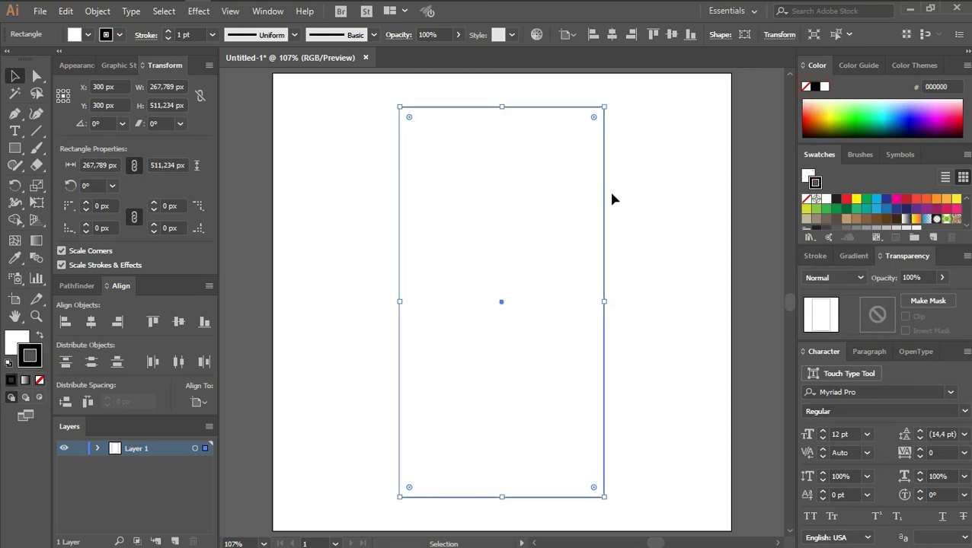
left_click(71, 67)
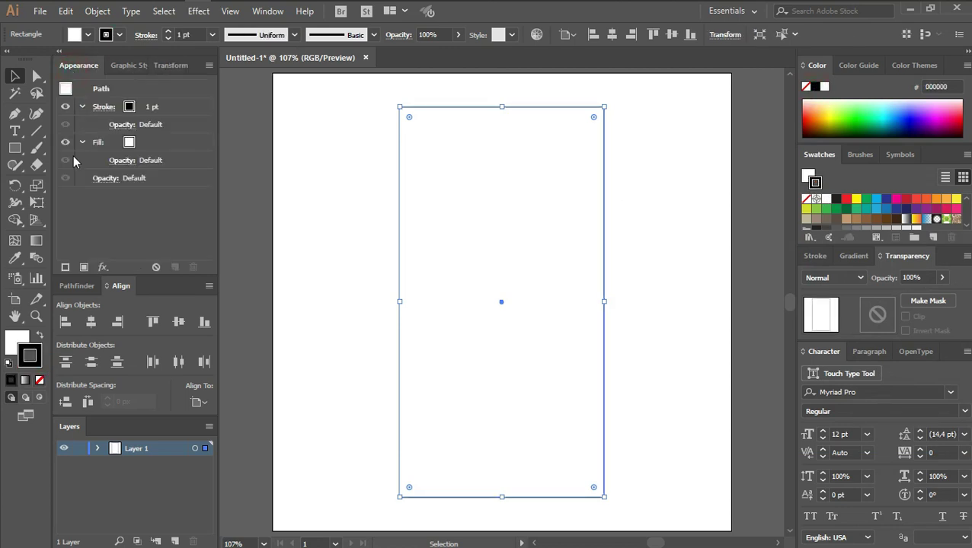
left_click(102, 107)
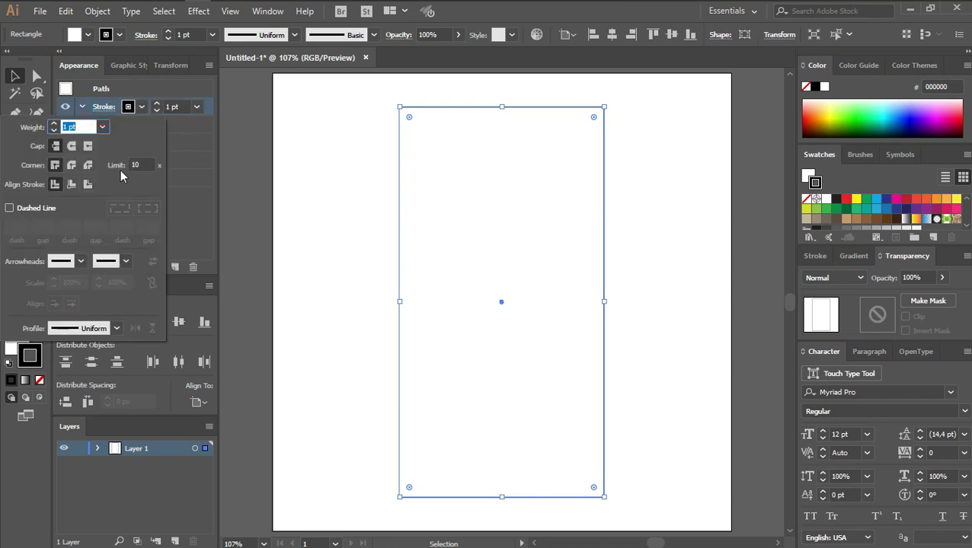
type("2")
key("Return")
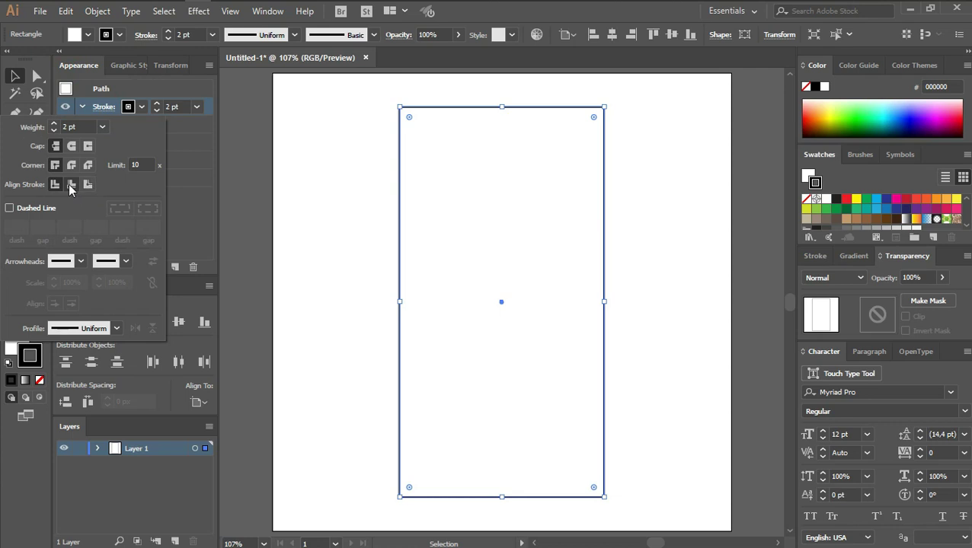
left_click(71, 185)
left_click(344, 294)
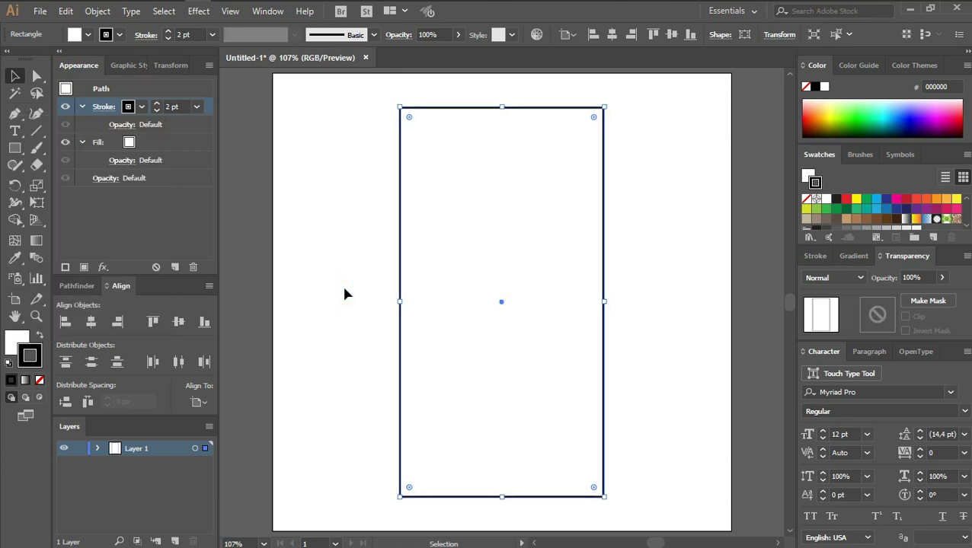
left_click(344, 291)
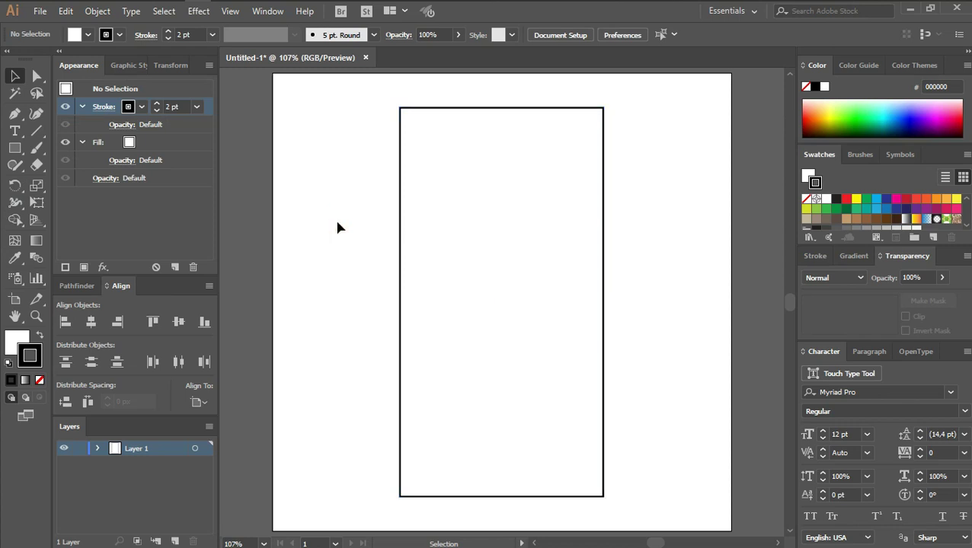
Step: Type the label 'Tutorial Illustrator' to the left of the rectangle
key("t")
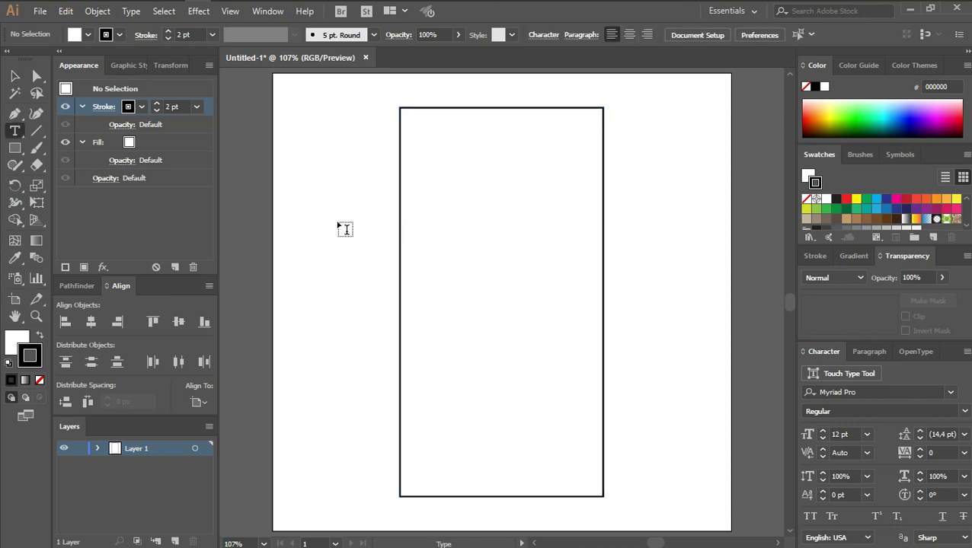
left_click(309, 152)
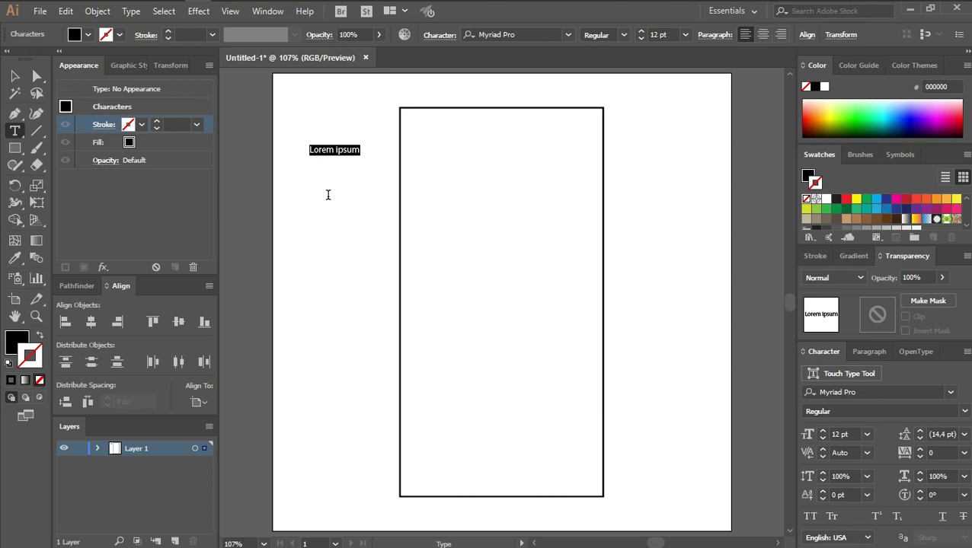
type("T")
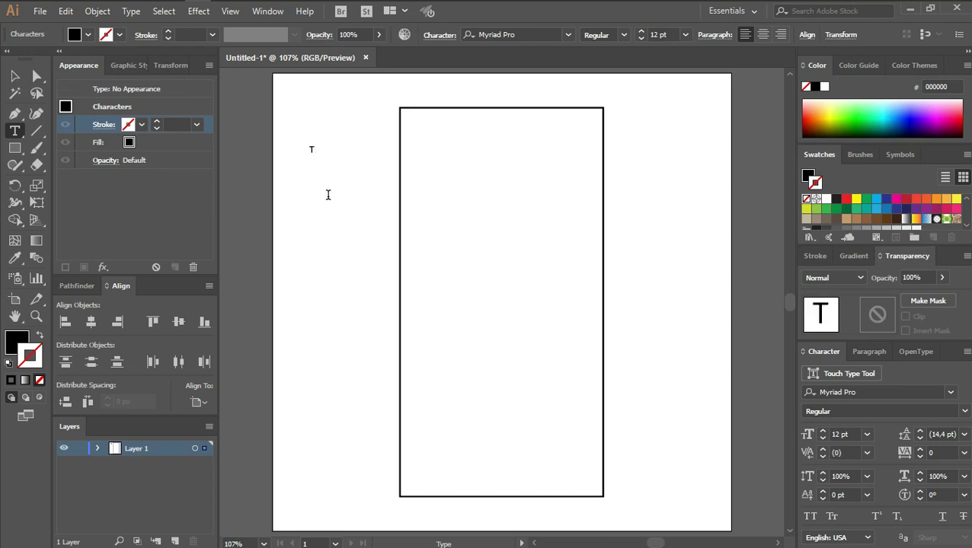
type("utorial")
type(" Illustrat o")
type("r")
left_click(16, 77)
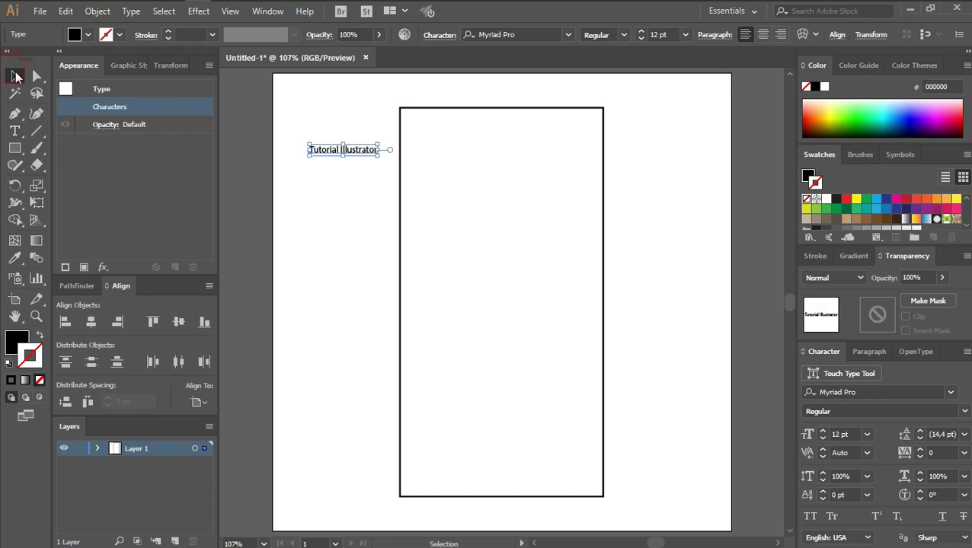
Step: Add the label 'Tutorial Web Design' below it, fixing the typo
left_click(15, 131)
left_click(304, 206)
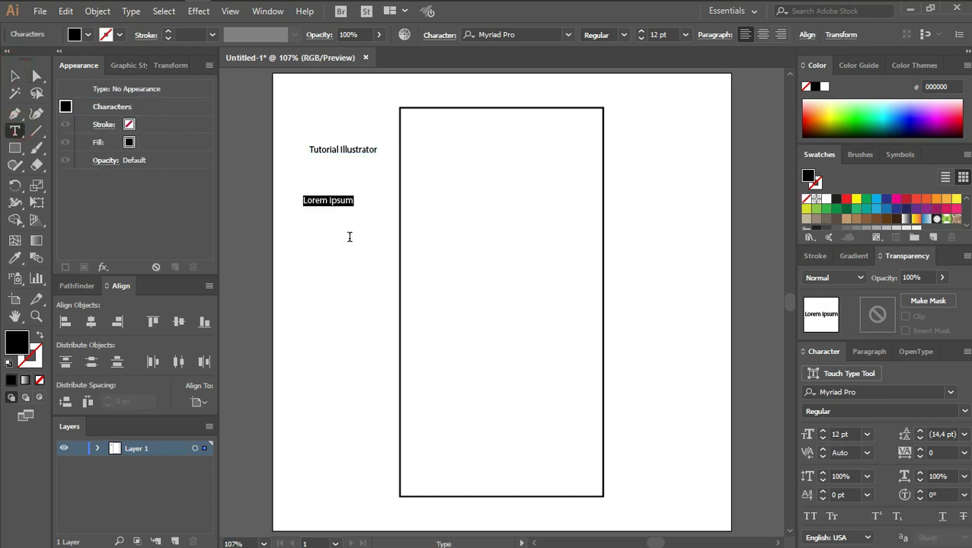
type("Tutorial")
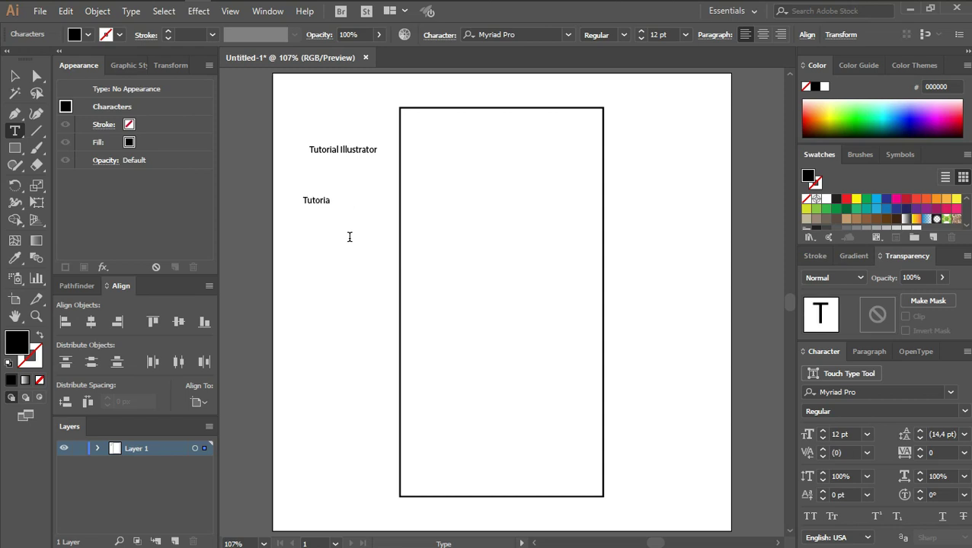
type(" Web Dsi")
type("g")
key("BackSpace")
key("BackSpace")
key("BackSpace")
type("esi")
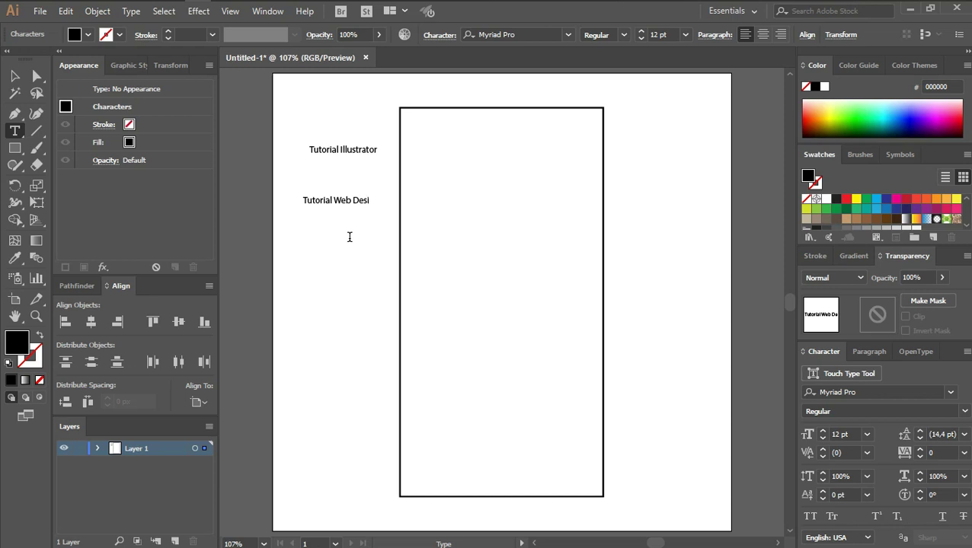
type("gn")
left_click(326, 359)
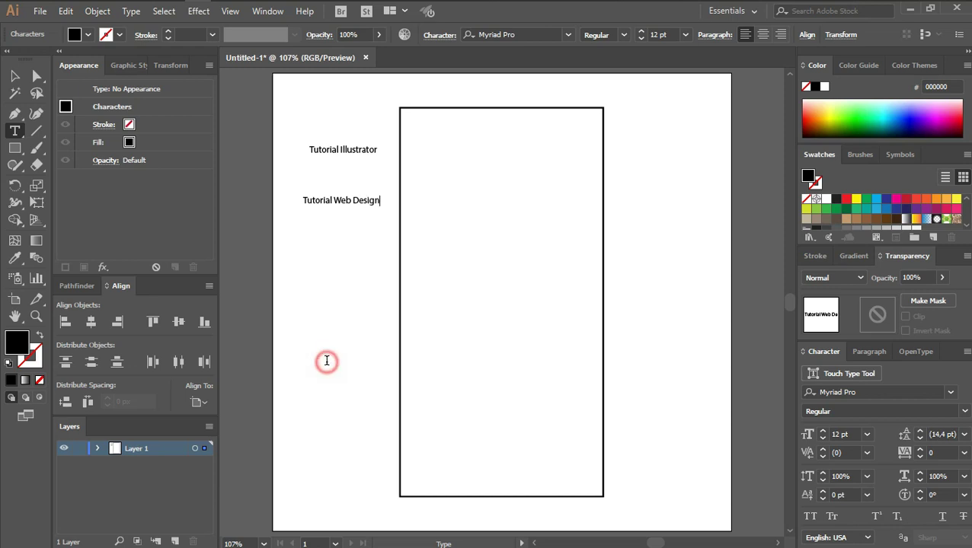
left_click(14, 75)
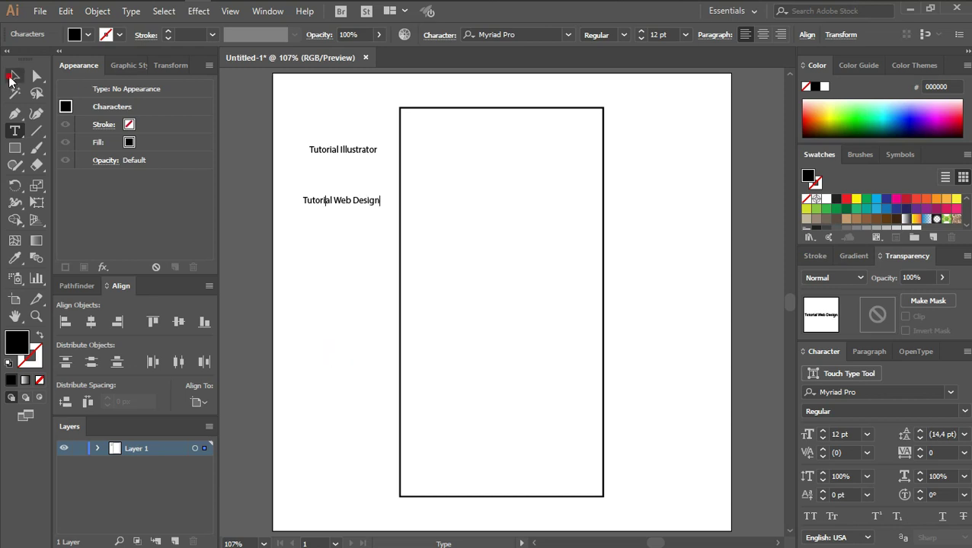
Step: Add the Tutorial Data Scientist label lower on the left of the artboard
left_click(15, 131)
left_click(320, 324)
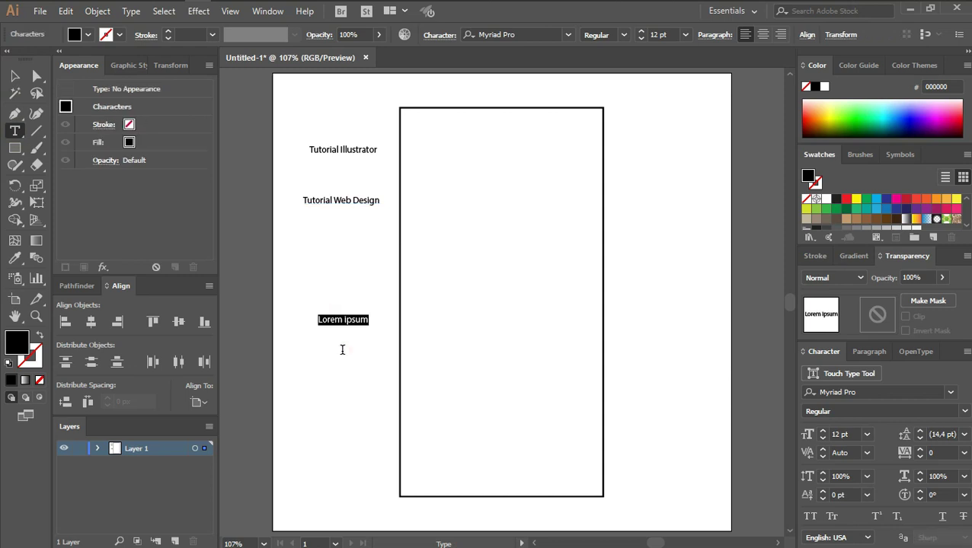
type("Tutorial")
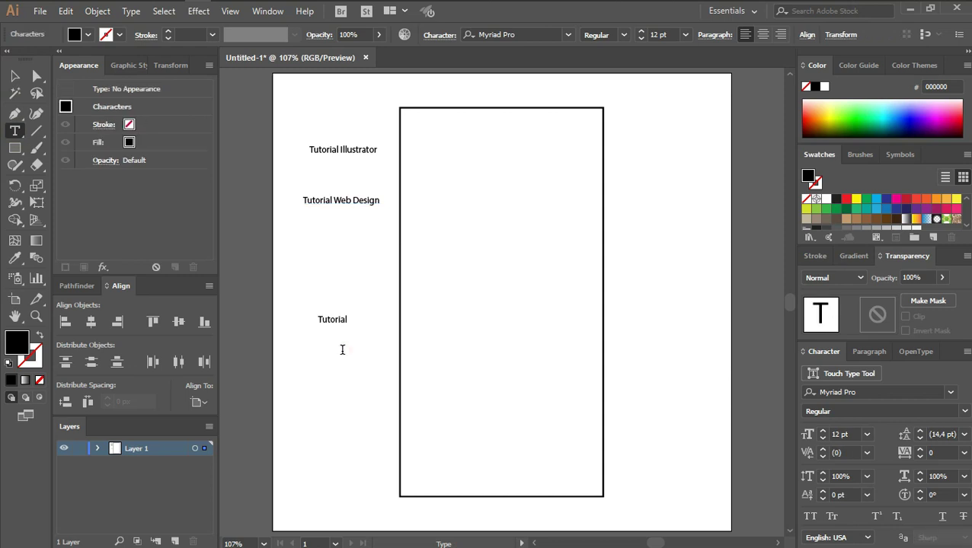
type(" Dat")
type("a Scientis")
key("Escape")
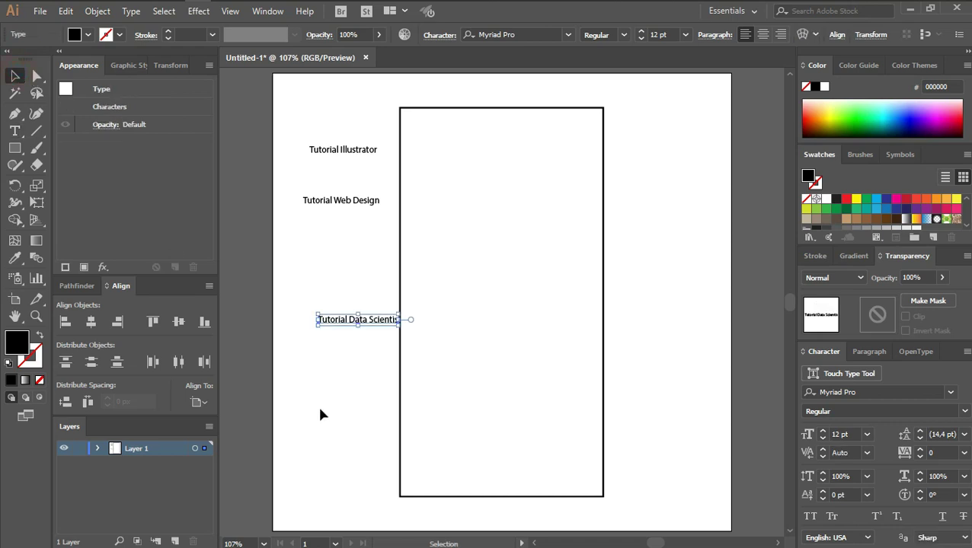
left_click(326, 410)
Step: Add the label 'Tutorial Microsoft Word' below the others
key("t")
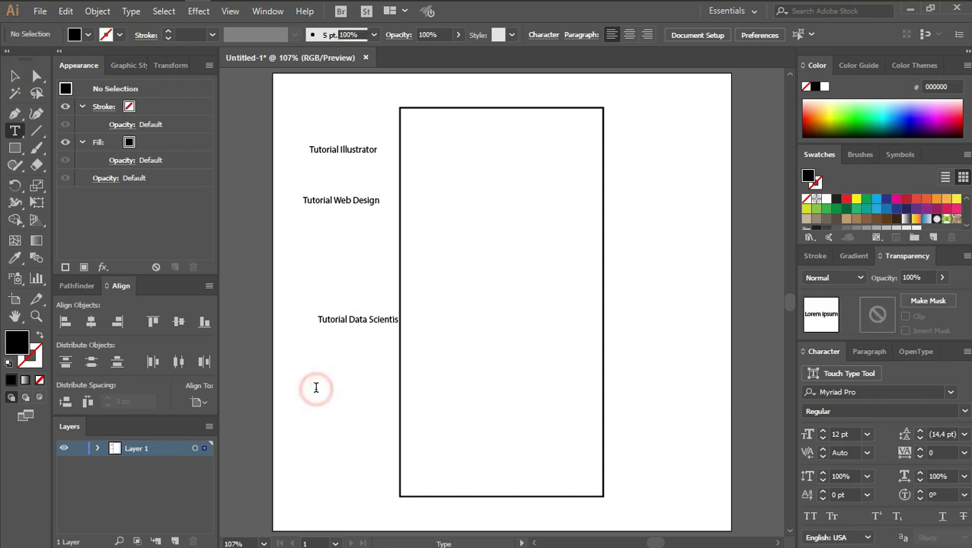
left_click(315, 388)
type("Tutorial M")
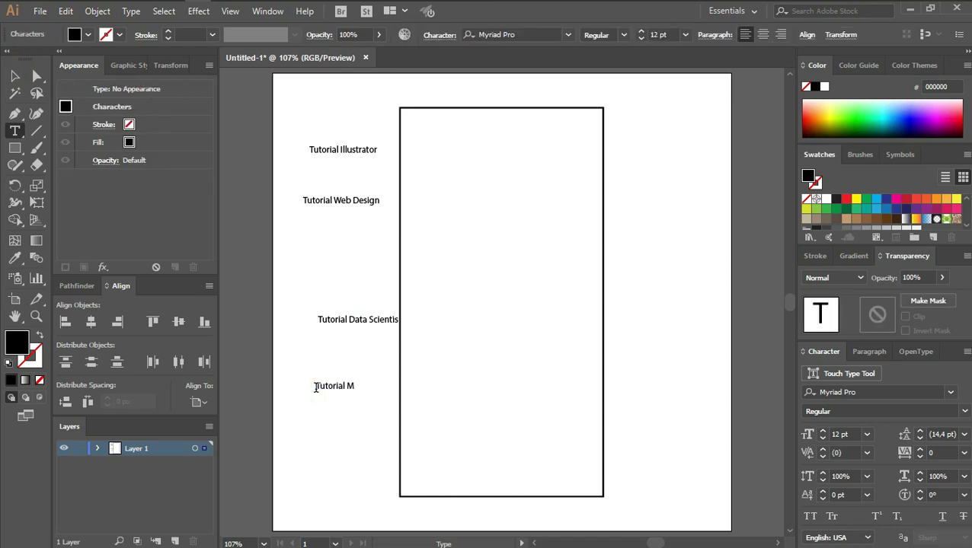
type("icrosoft Wo")
type("rd")
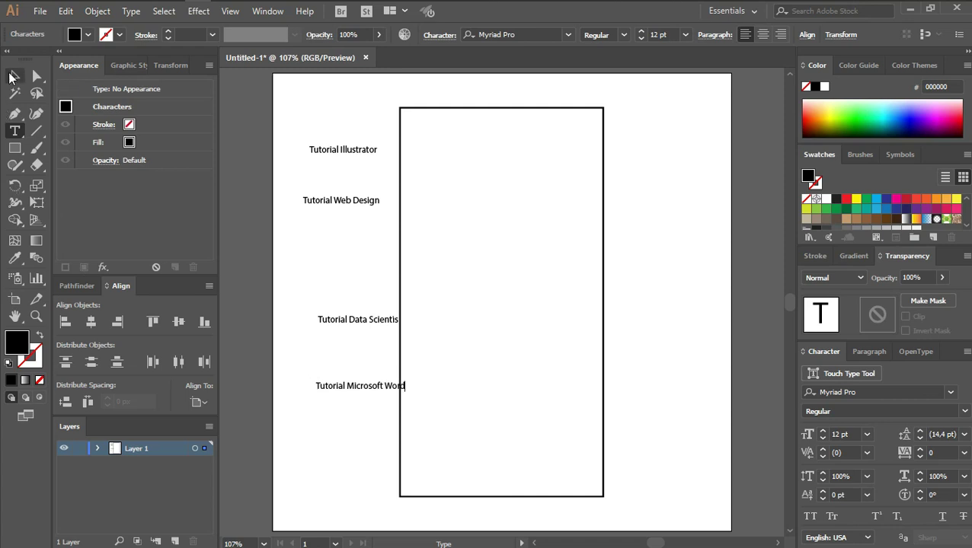
left_click(14, 77)
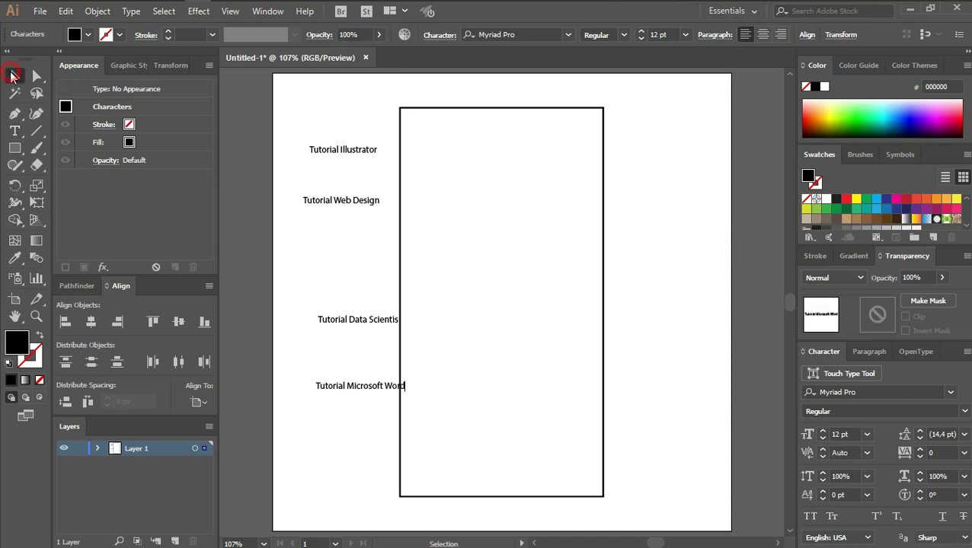
Step: Select the Tutorial Illustrator and Tutorial Web Design labels together
left_click(281, 224)
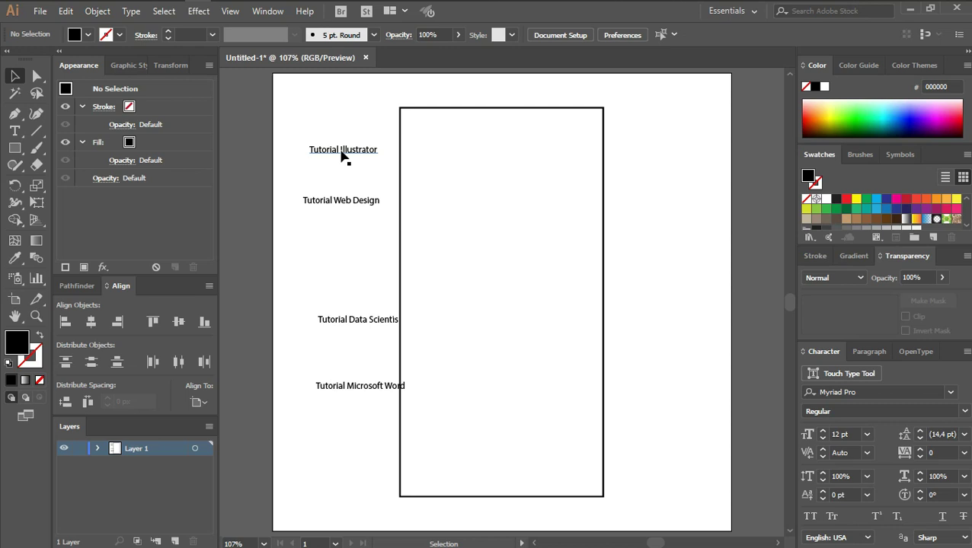
left_click(342, 153)
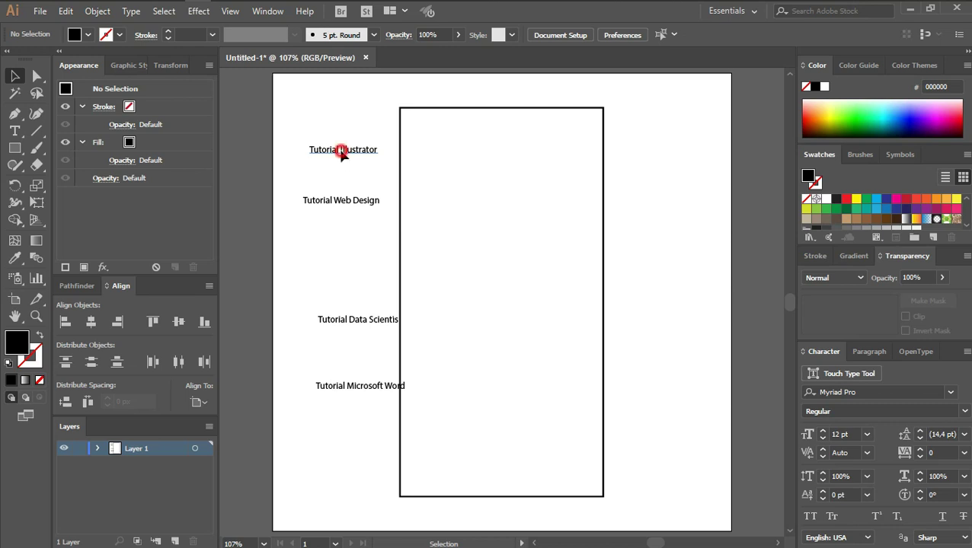
left_click(349, 206, "shift")
Step: Left-align all four labels to the rectangle, using it as the key object
left_click(356, 321, "shift")
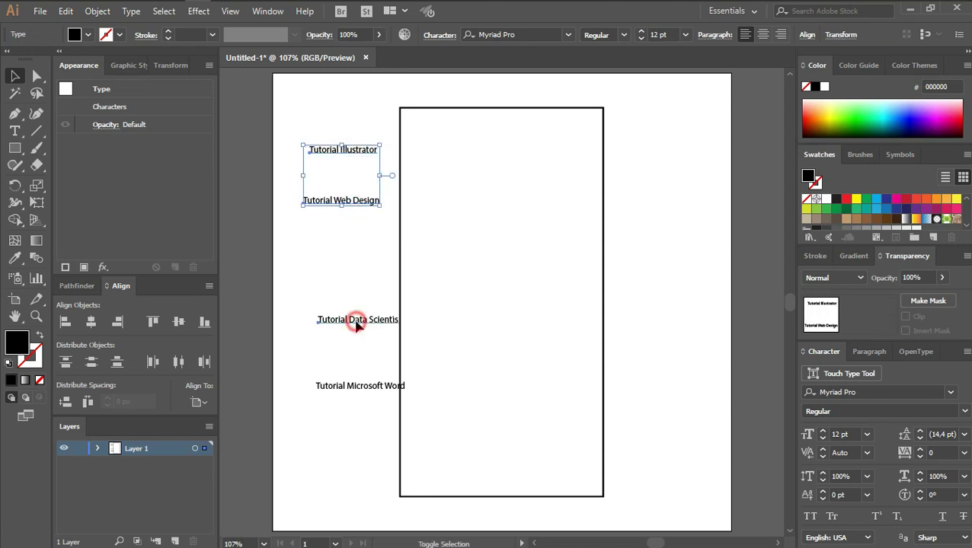
left_click(357, 387, "shift")
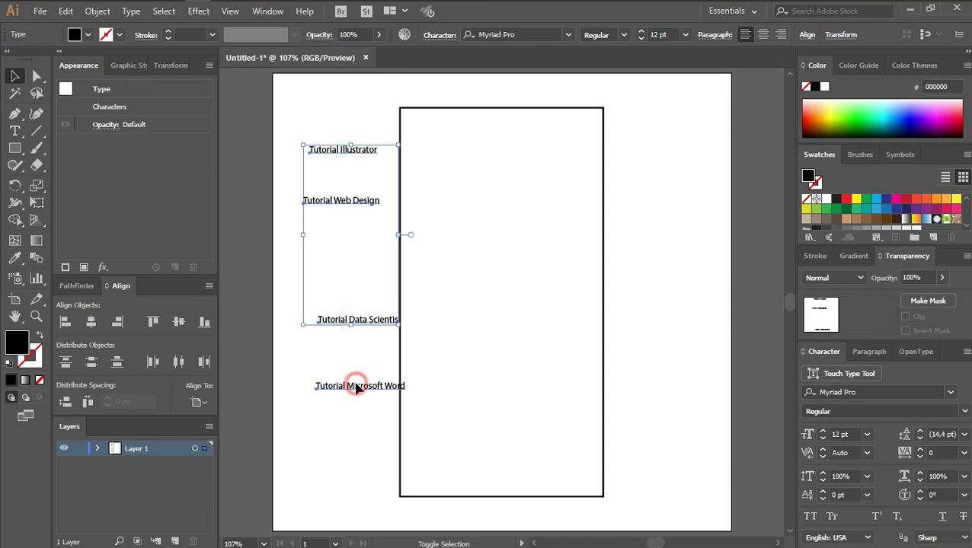
left_click(446, 480, "shift")
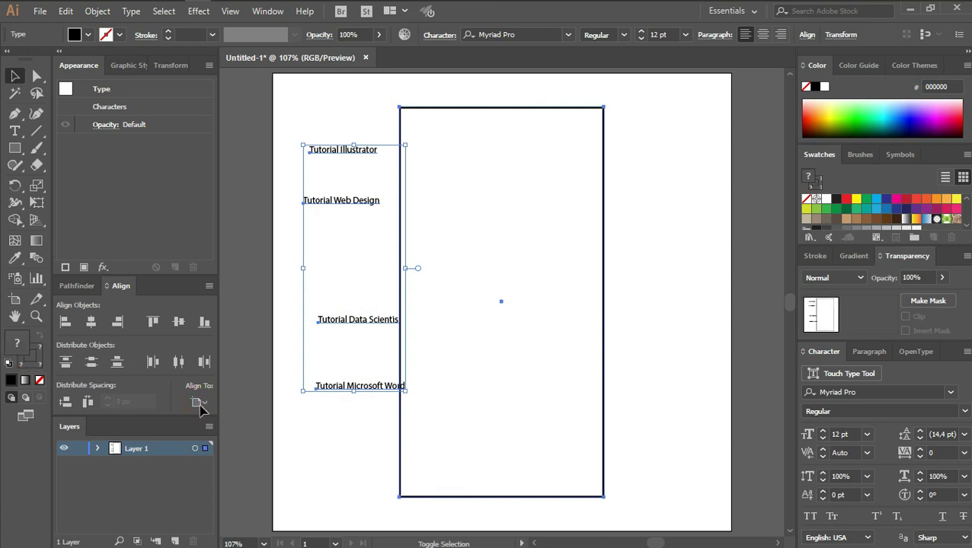
left_click(199, 404)
left_click(217, 432)
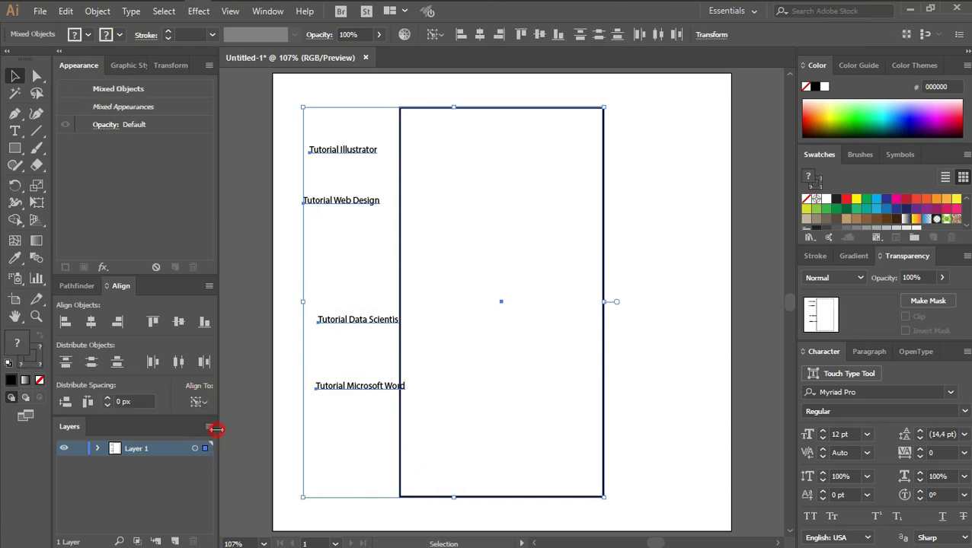
left_click(510, 390)
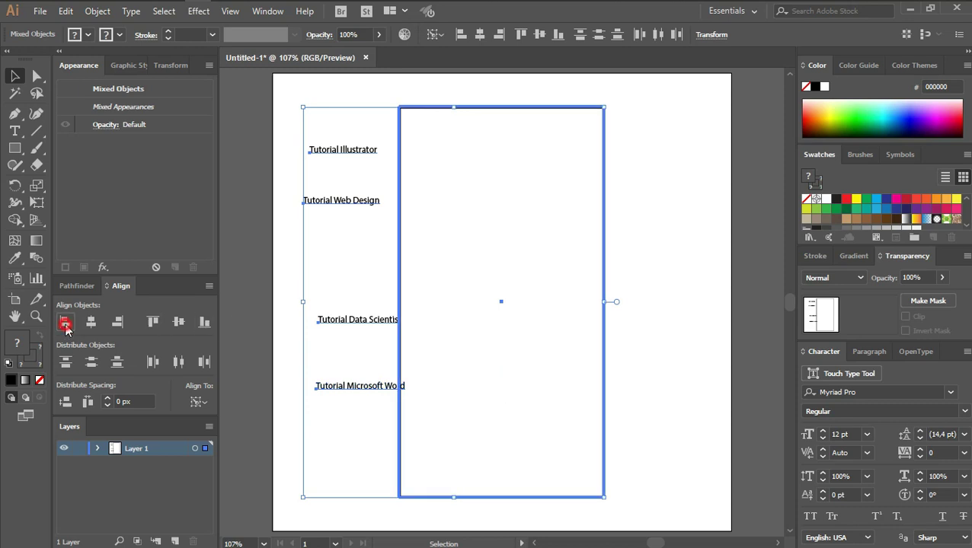
left_click(65, 323)
left_click(299, 311)
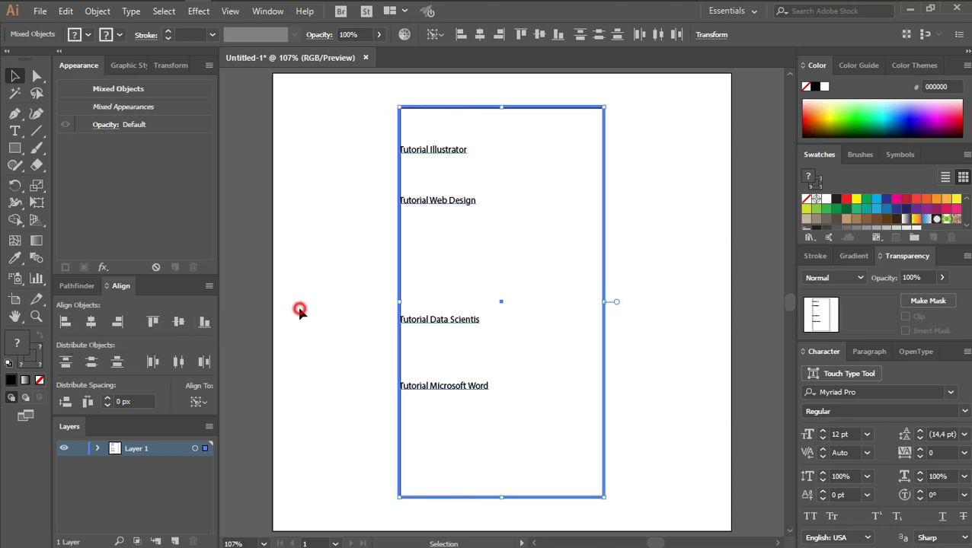
left_click(491, 284)
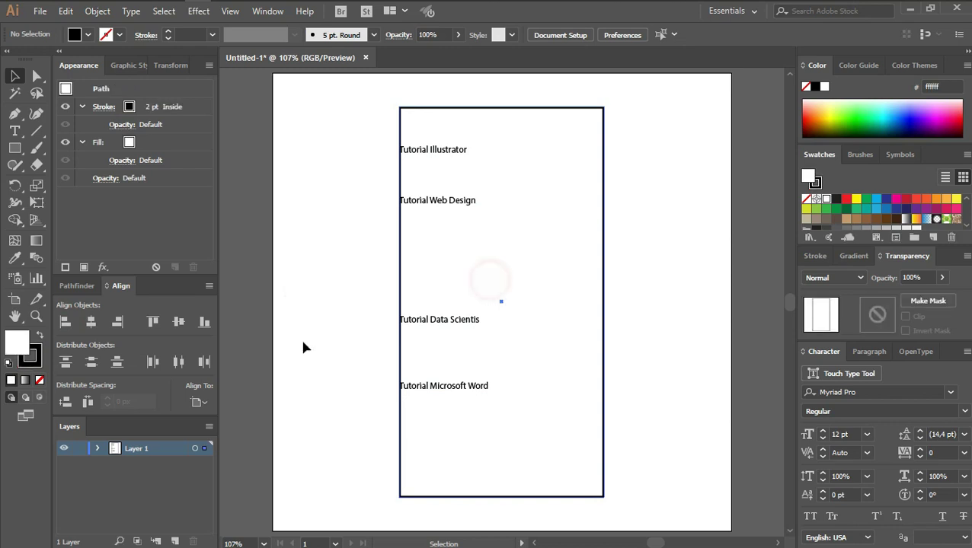
left_click(97, 449)
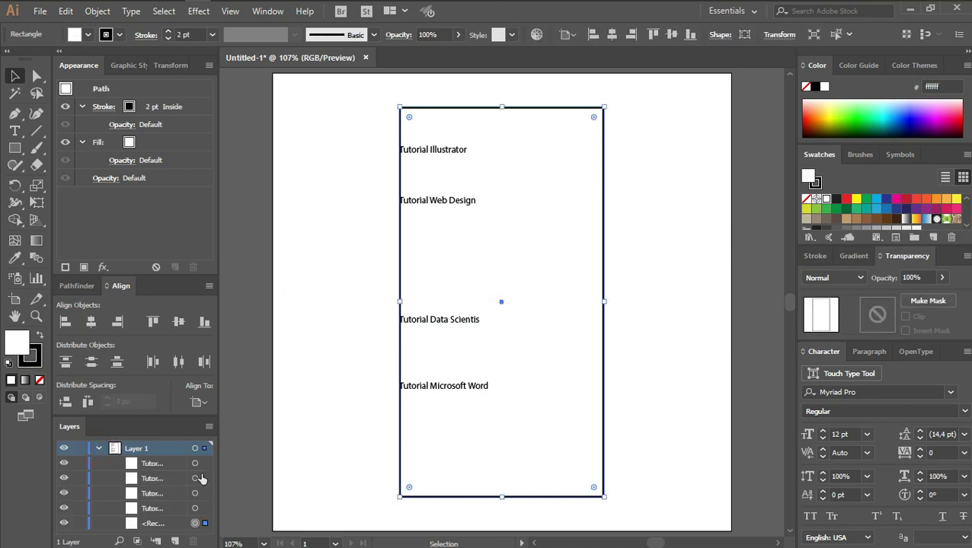
left_click(320, 373)
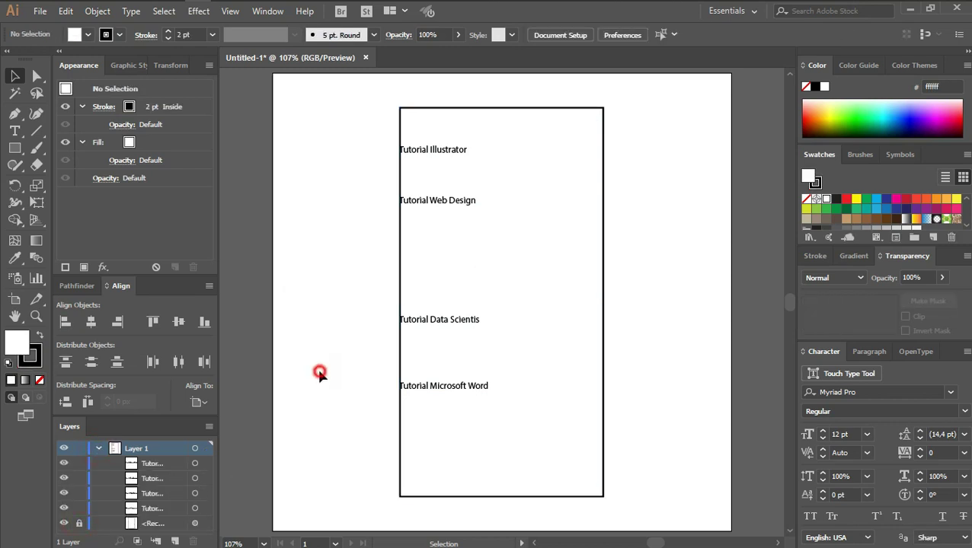
left_click_drag(518, 136, 399, 426)
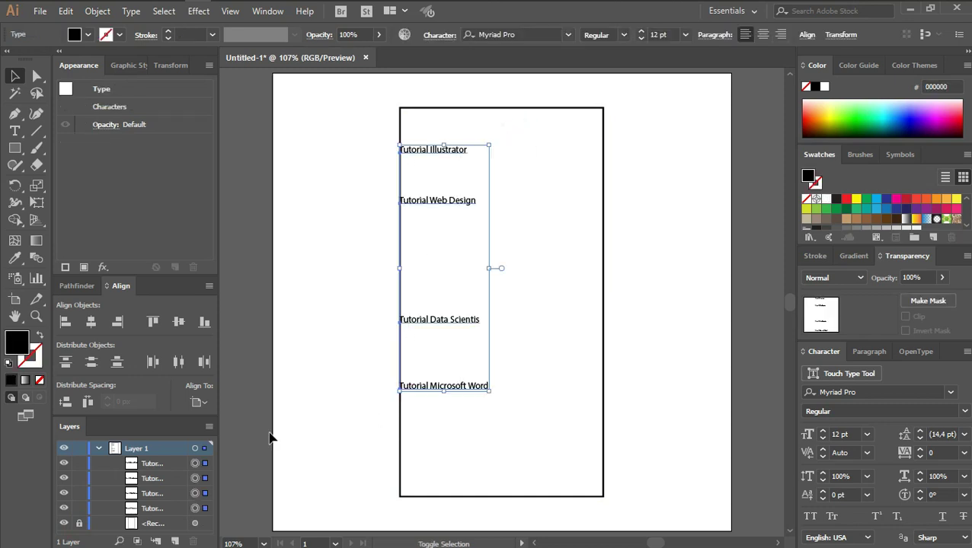
key("shift+Right")
key("shift+Right")
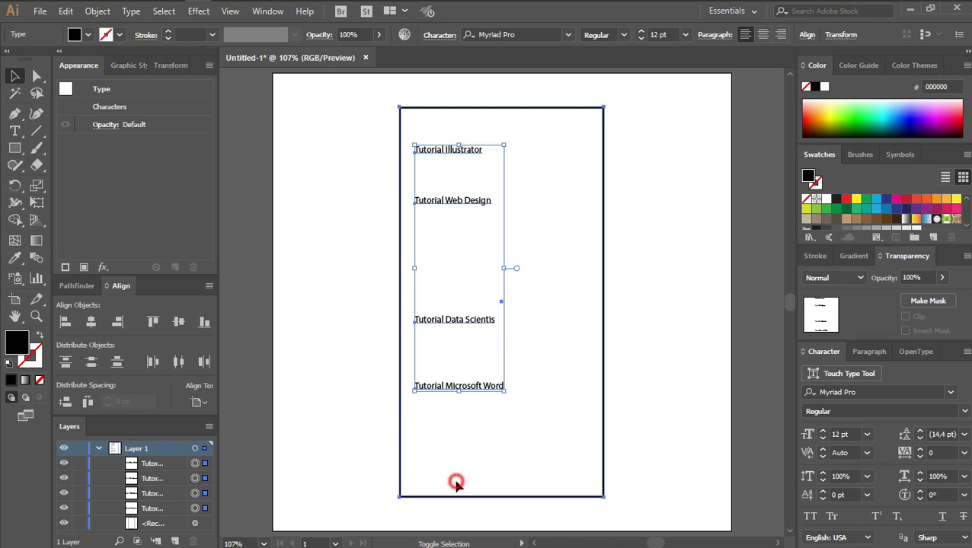
left_click(455, 484, "shift")
left_click(199, 402)
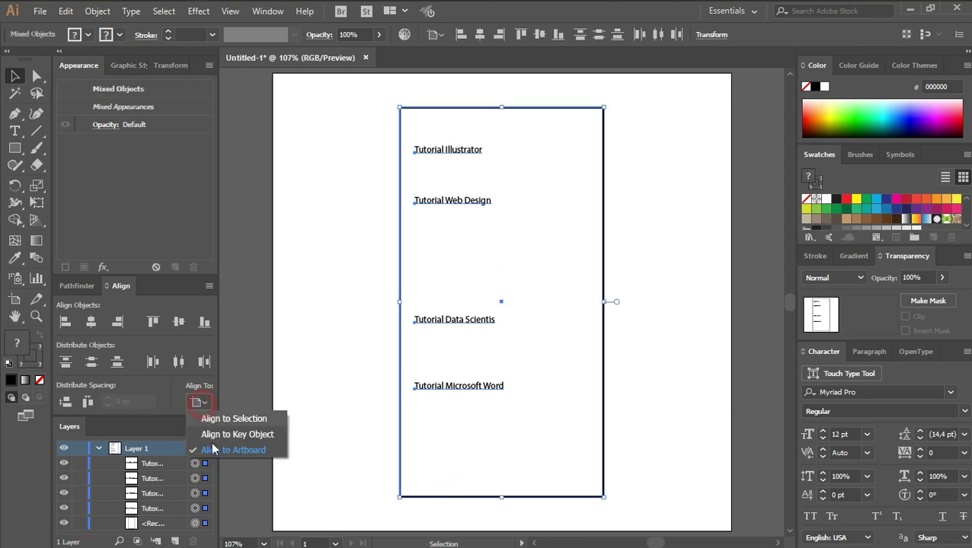
left_click(204, 434)
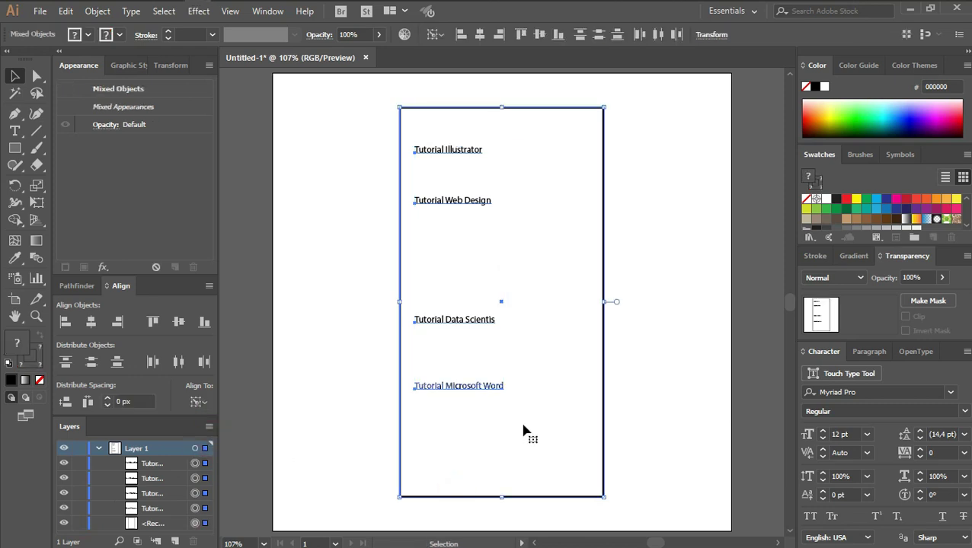
left_click(524, 431)
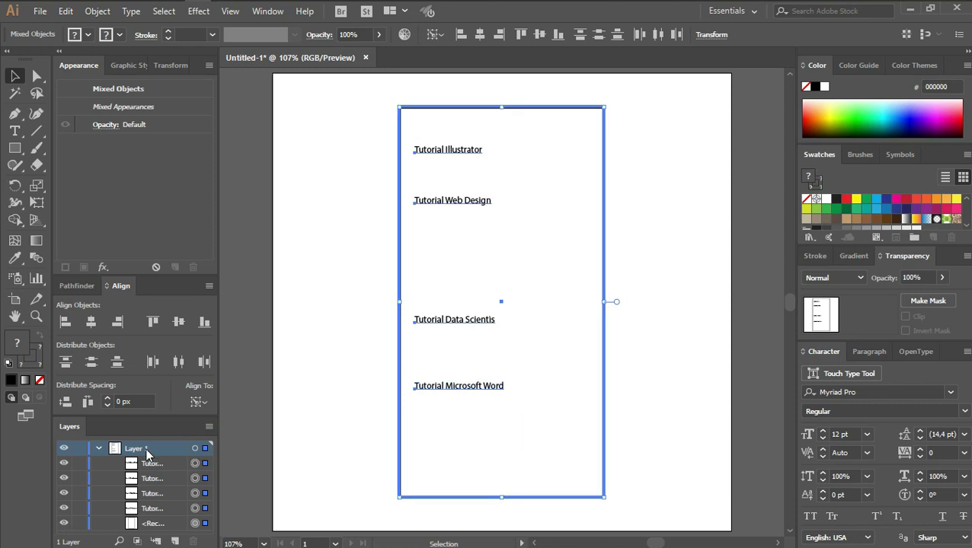
left_click(156, 320)
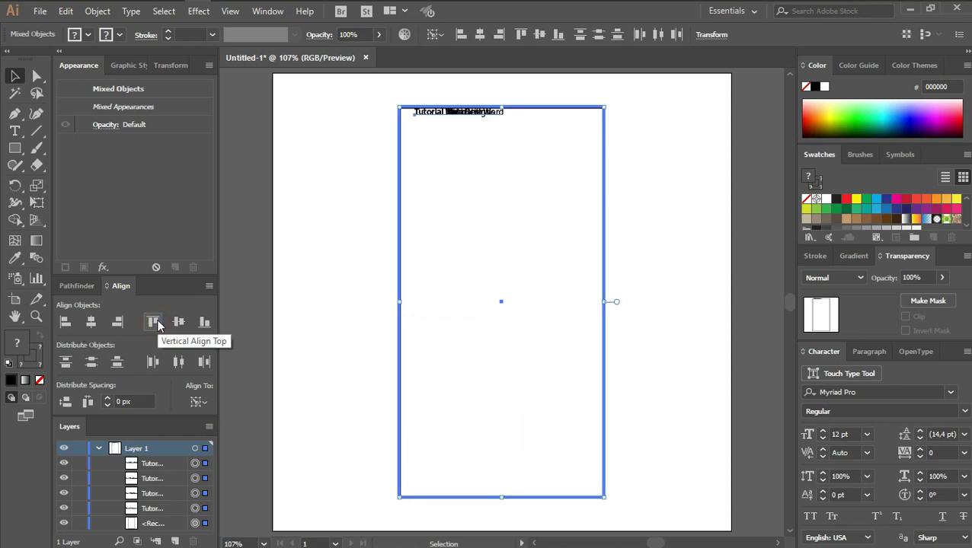
left_click(302, 297)
key("ctrl+z")
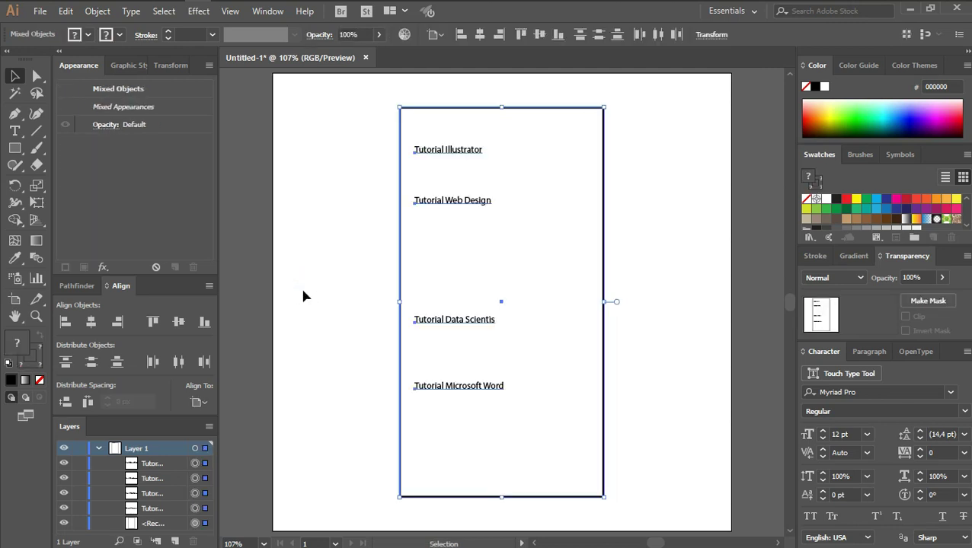
left_click(307, 282)
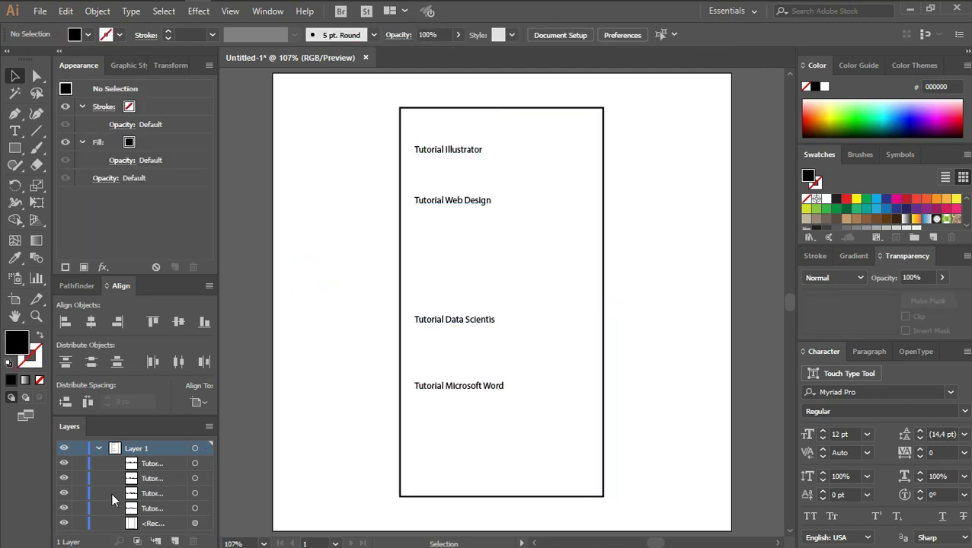
Step: Lock the <Rectangle> layer in the Layers panel
left_click(81, 524)
Step: Drag the Tutorial Data Scientis label upward toward Tutorial Web Design
left_click(457, 325)
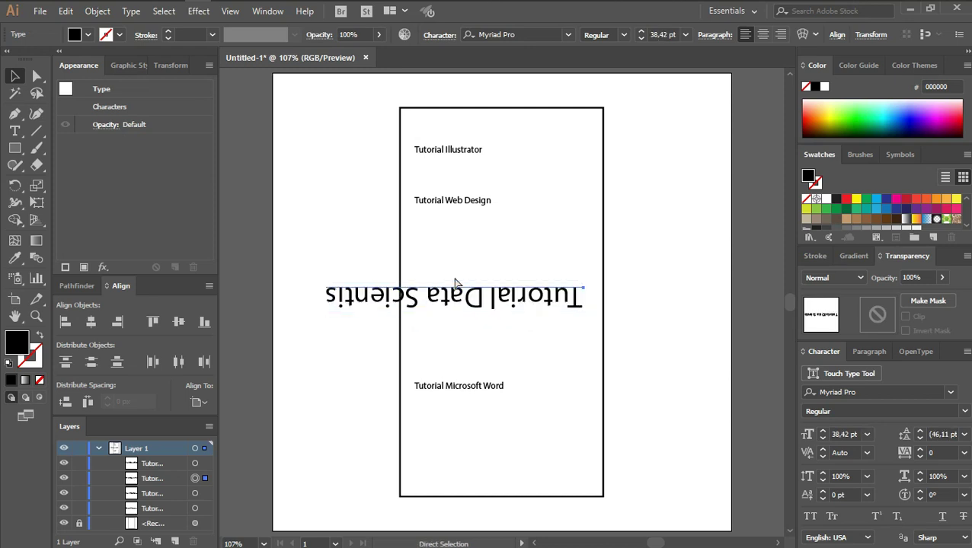
left_click_drag(459, 322, 468, 310)
left_click(466, 294)
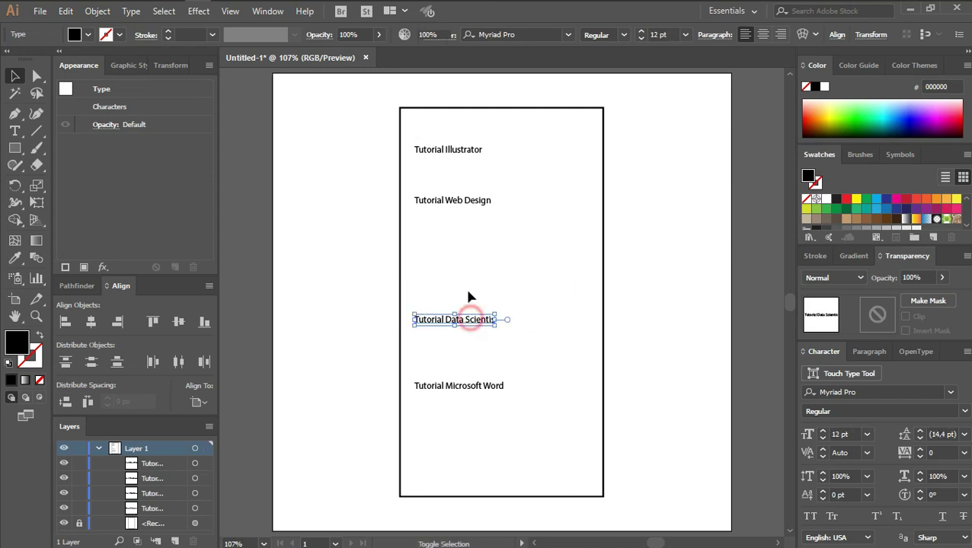
mouse_move(467, 321)
left_mouse_down()
mouse_move(470, 253)
mouse_move(470, 270)
left_mouse_up()
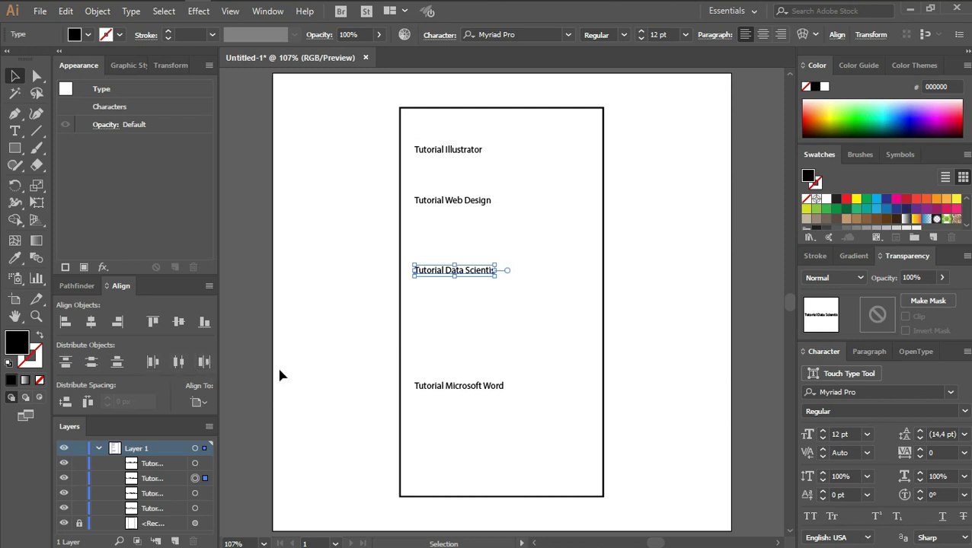
left_click(340, 394)
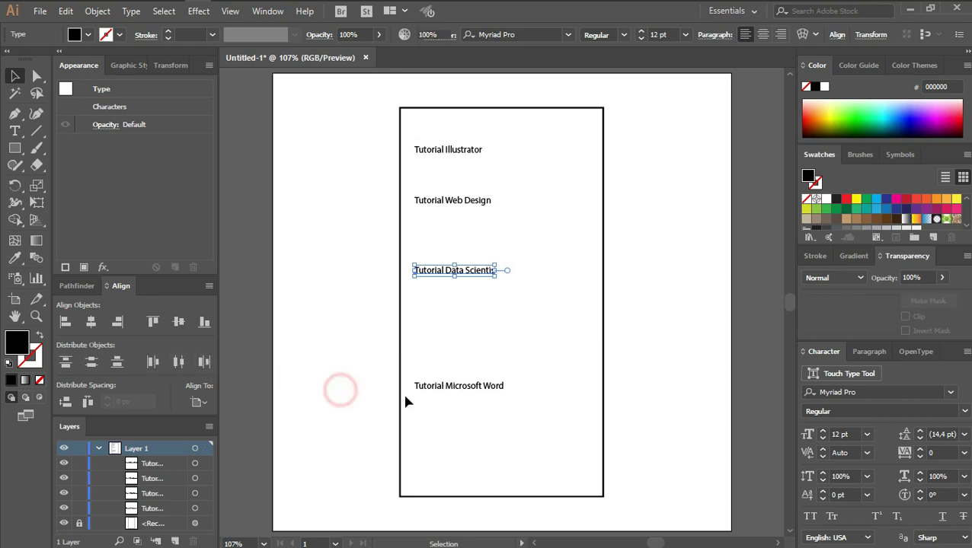
left_click(482, 386)
left_click(460, 276, "shift")
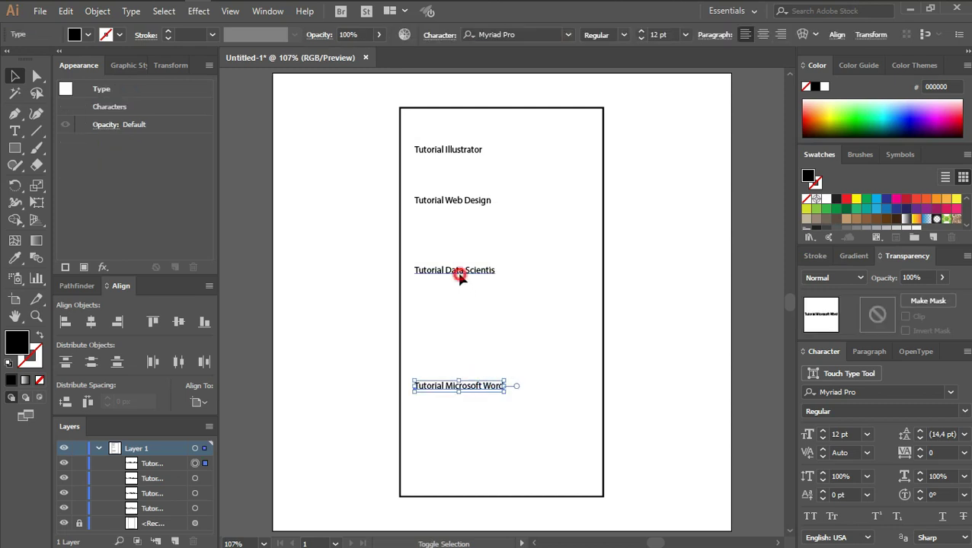
left_click(457, 200, "shift")
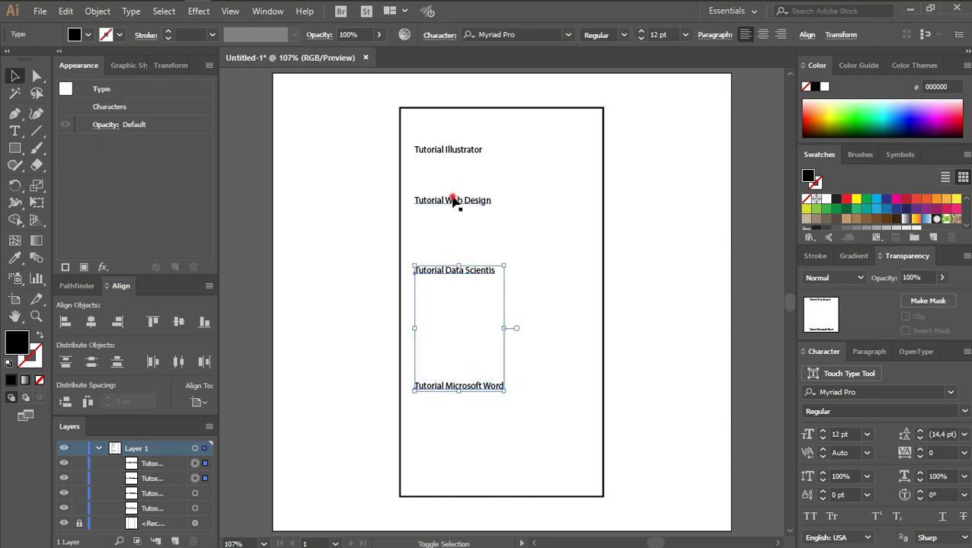
left_click(451, 149, "shift")
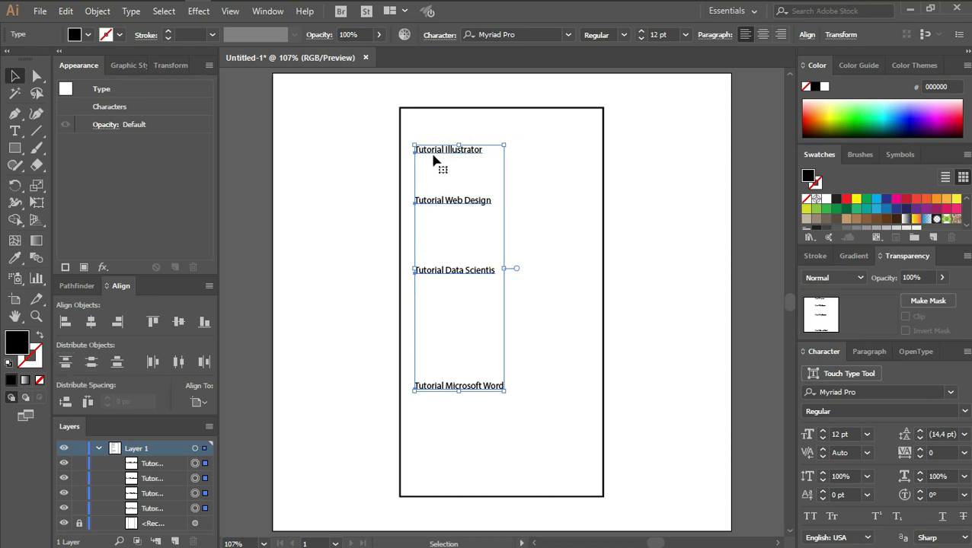
left_click(66, 362)
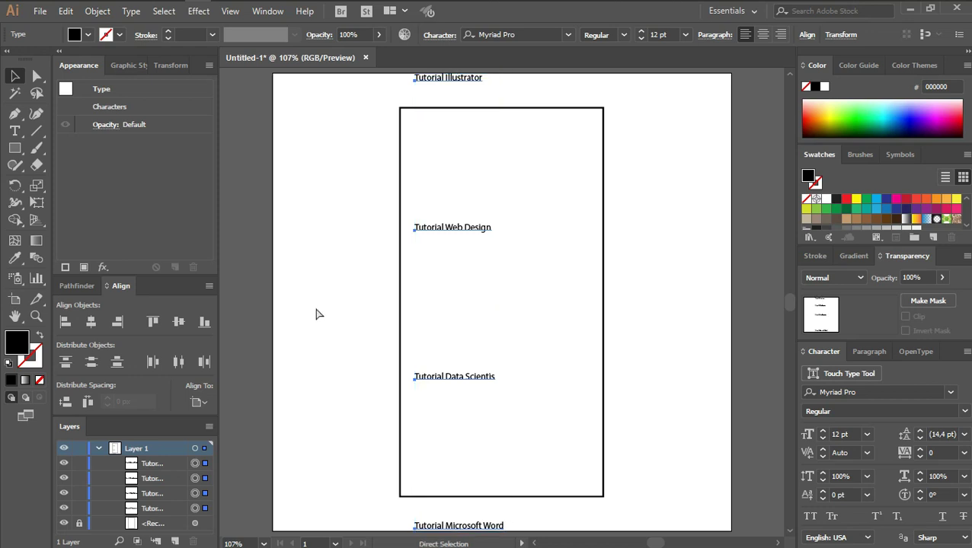
key("ctrl+z")
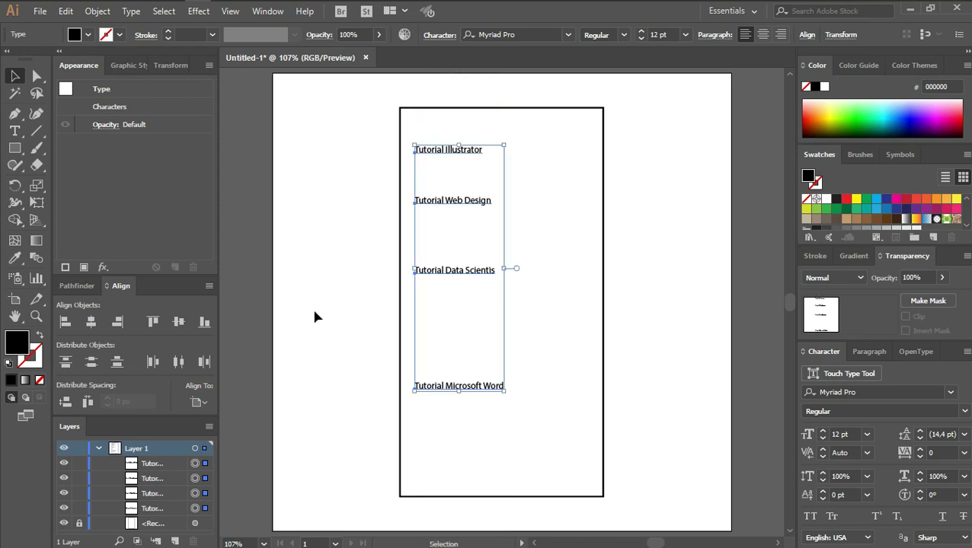
left_click(204, 401)
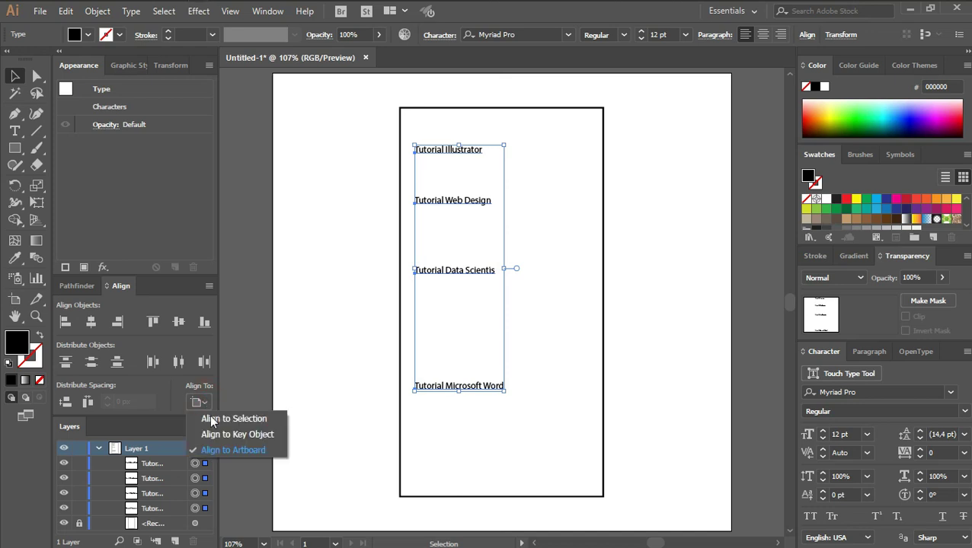
left_click(220, 450)
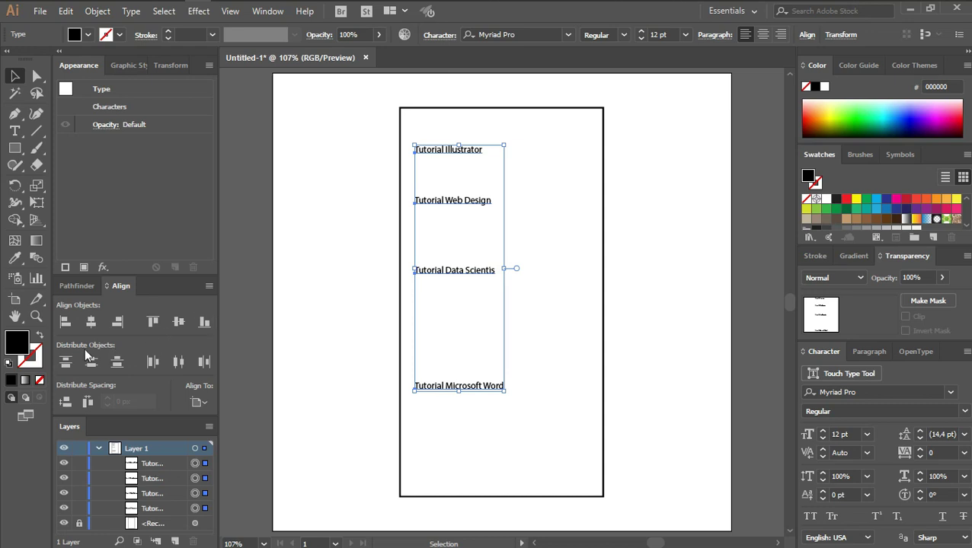
left_click(67, 361)
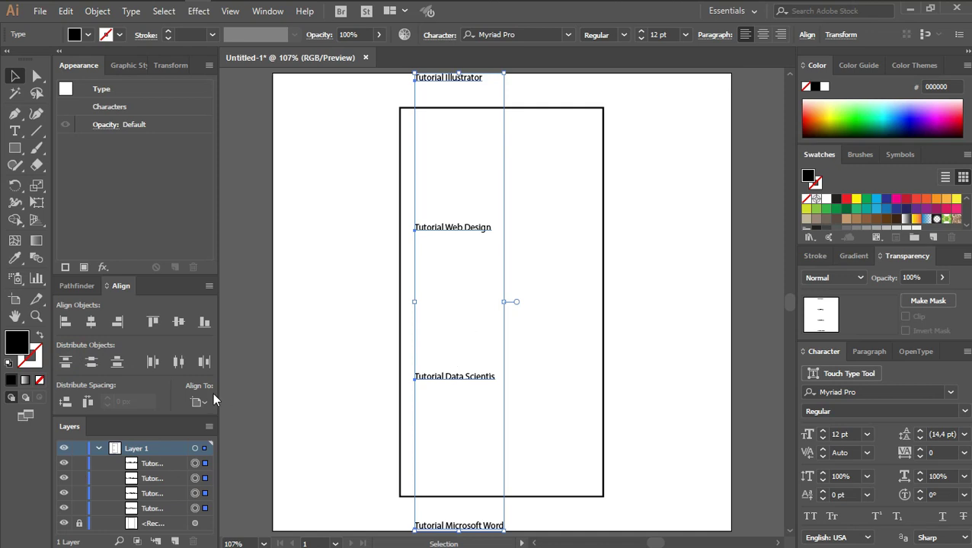
key("ctrl+z")
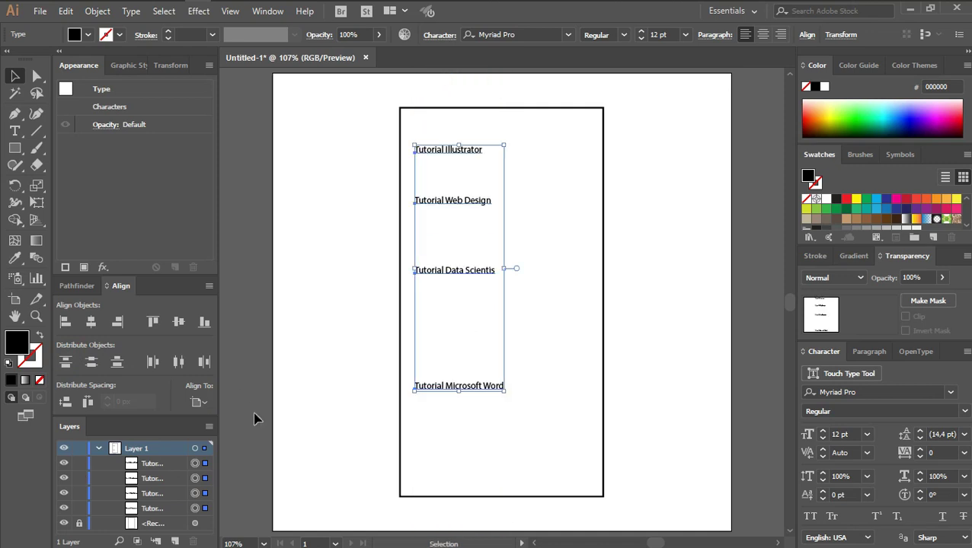
Step: Distribute the four labels evenly by their vertical centres, relative to the selection
left_click(198, 402)
left_click(234, 418)
left_click(64, 363)
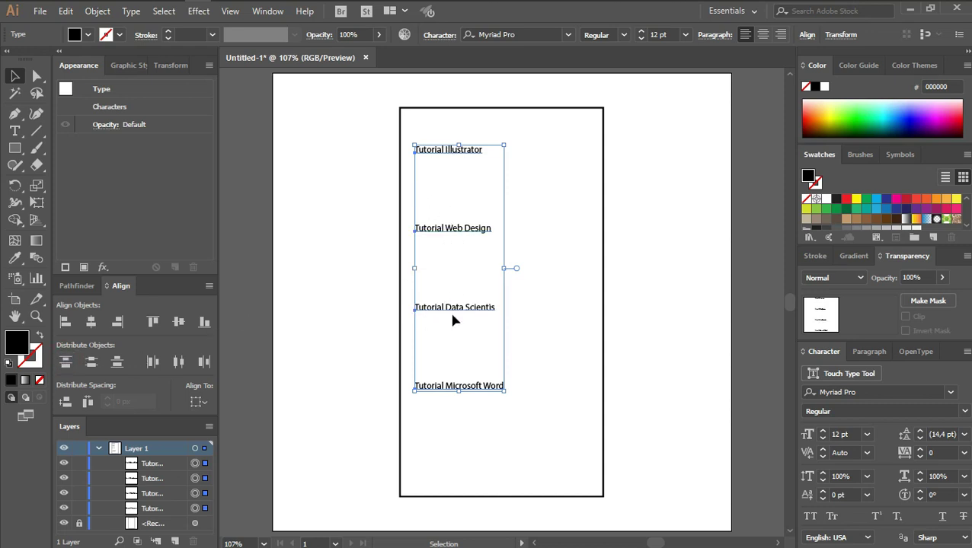
left_click(197, 402)
left_click(213, 433)
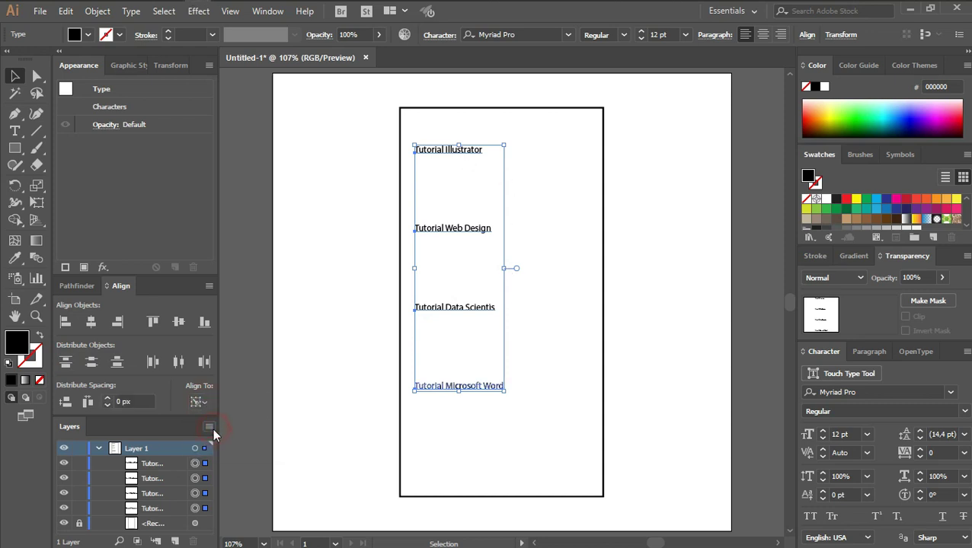
left_click(65, 362)
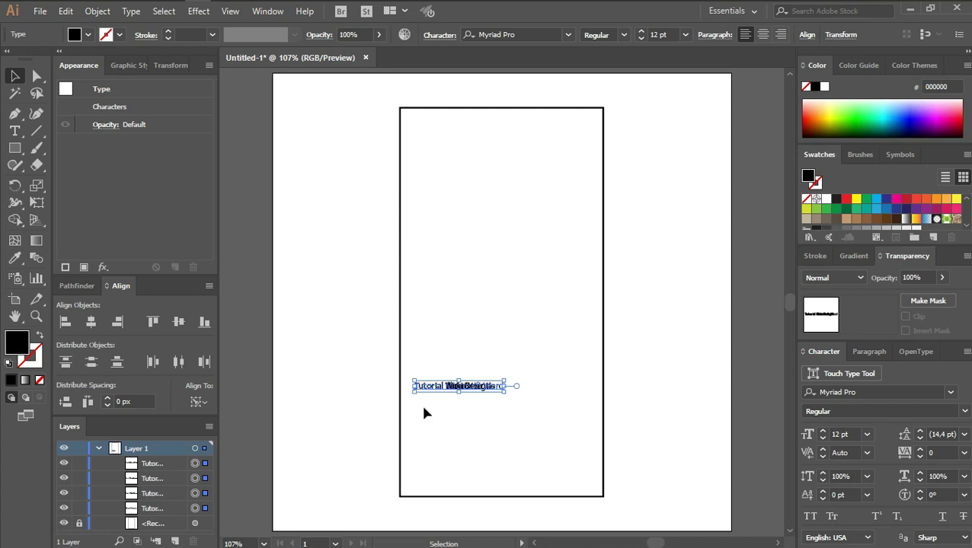
key("ctrl+z")
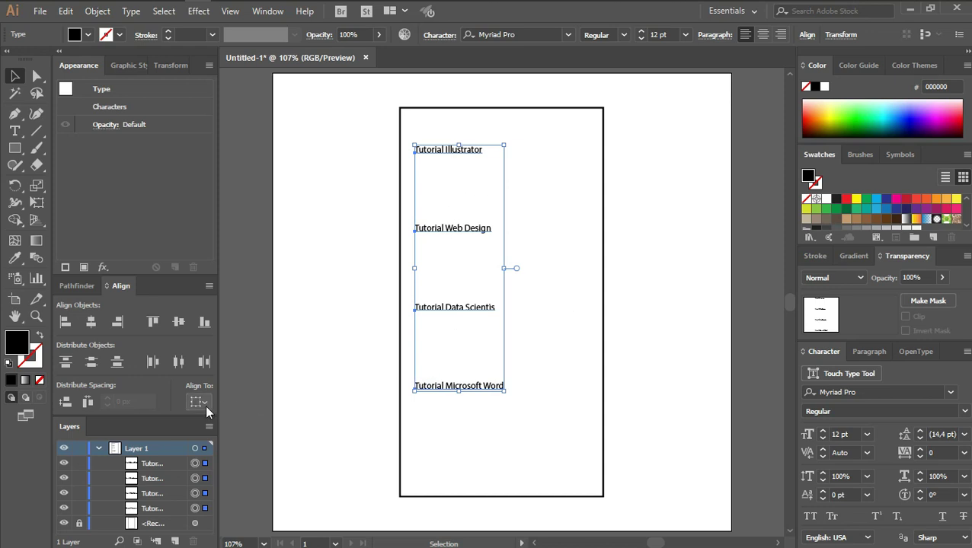
left_click(71, 362)
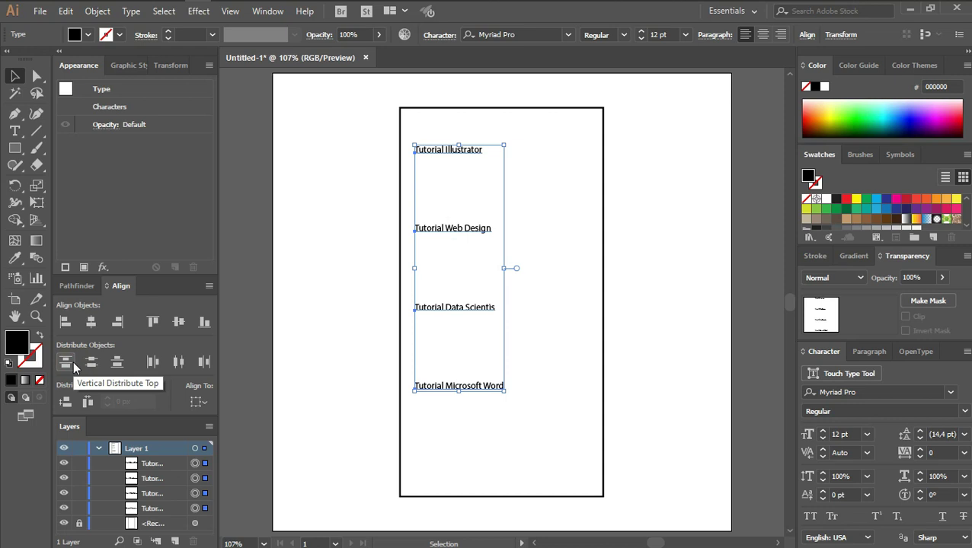
left_click(91, 363)
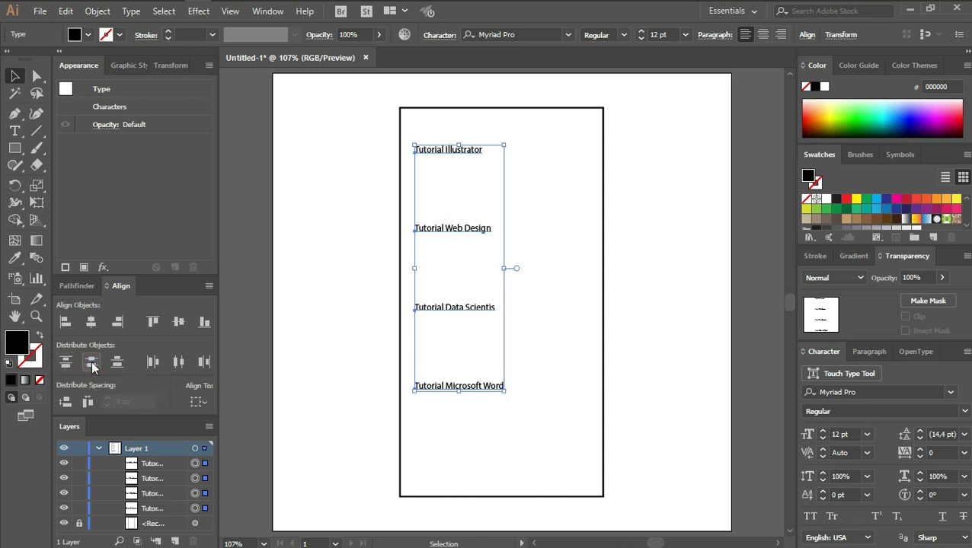
left_click(92, 366)
left_click(321, 335)
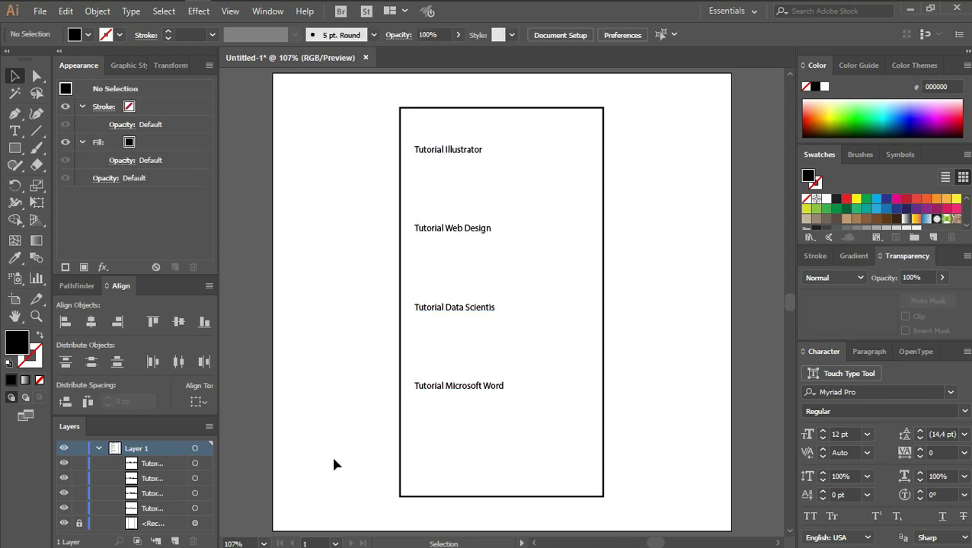
Step: Add a phone-number text line near the rectangle's bottom-left
key("t")
left_click(409, 480)
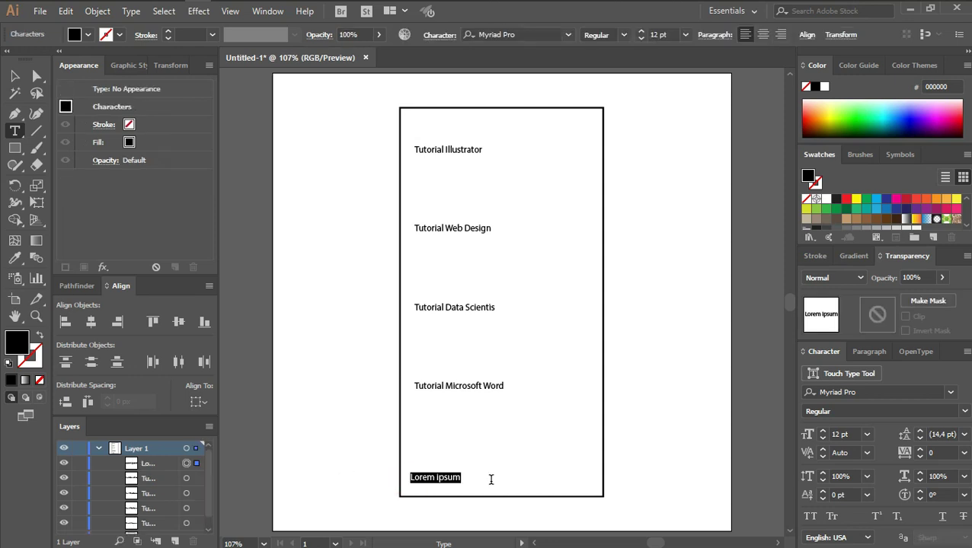
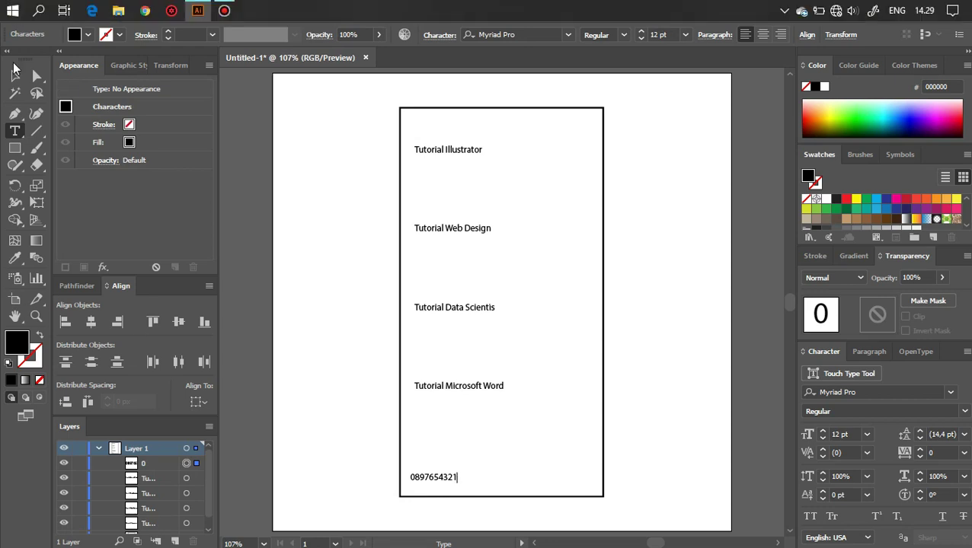
left_click(15, 77)
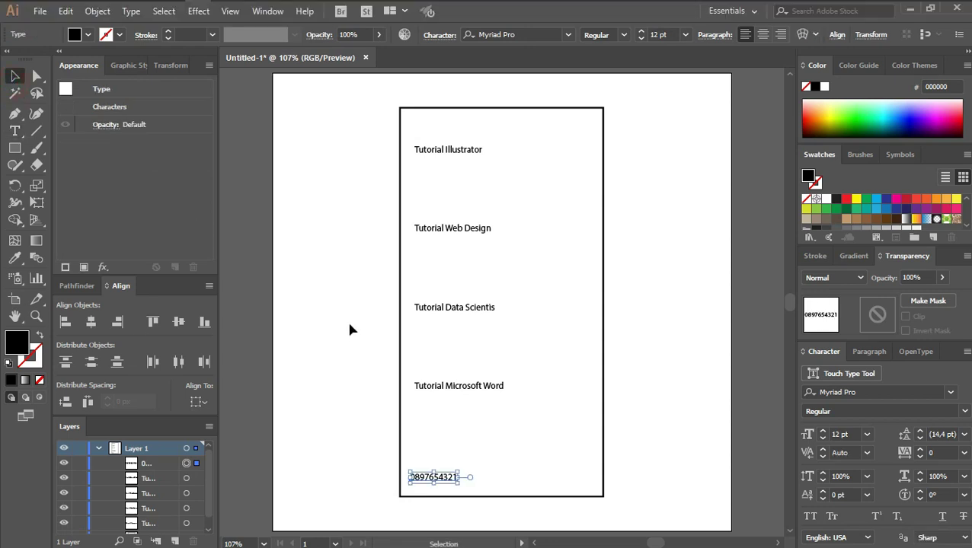
Step: Add a separate text object with the e-mail address left of the frame
key("t")
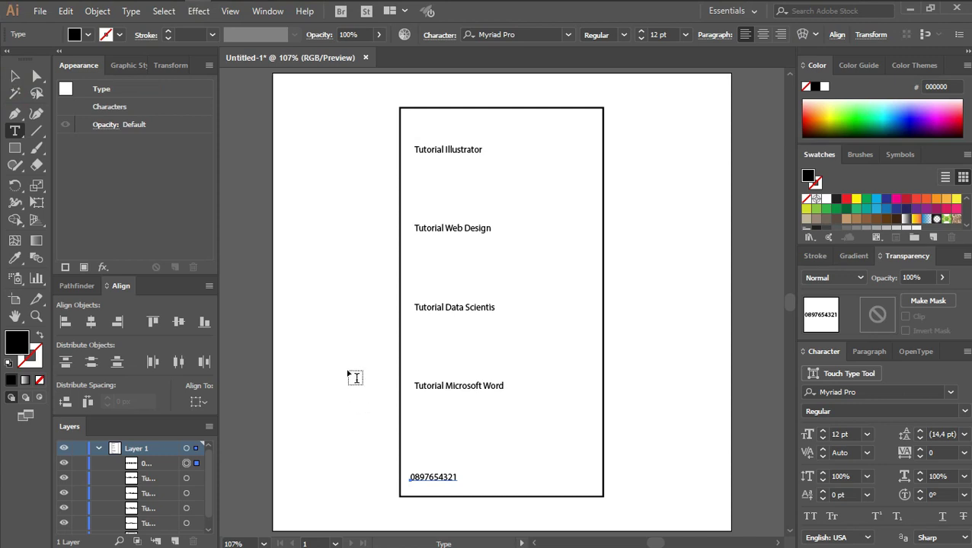
left_click(352, 399)
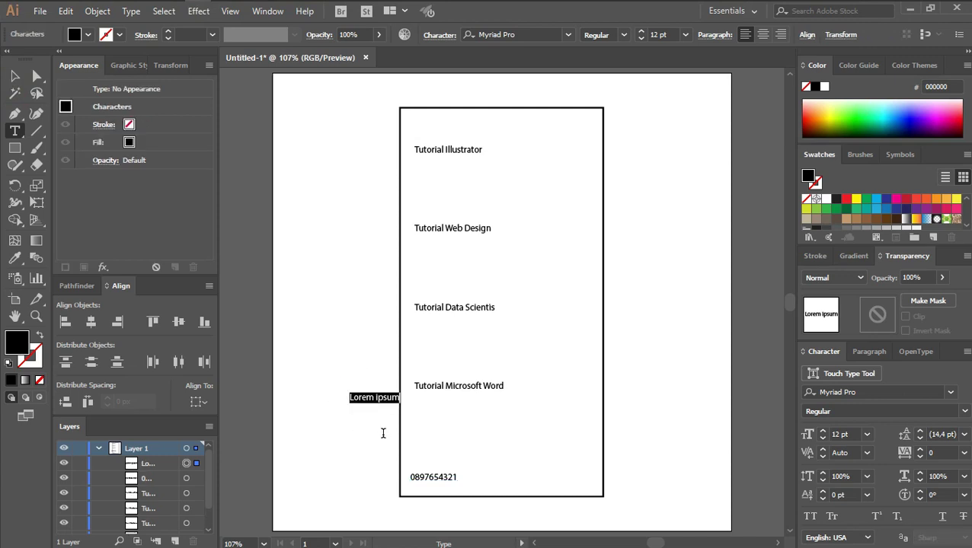
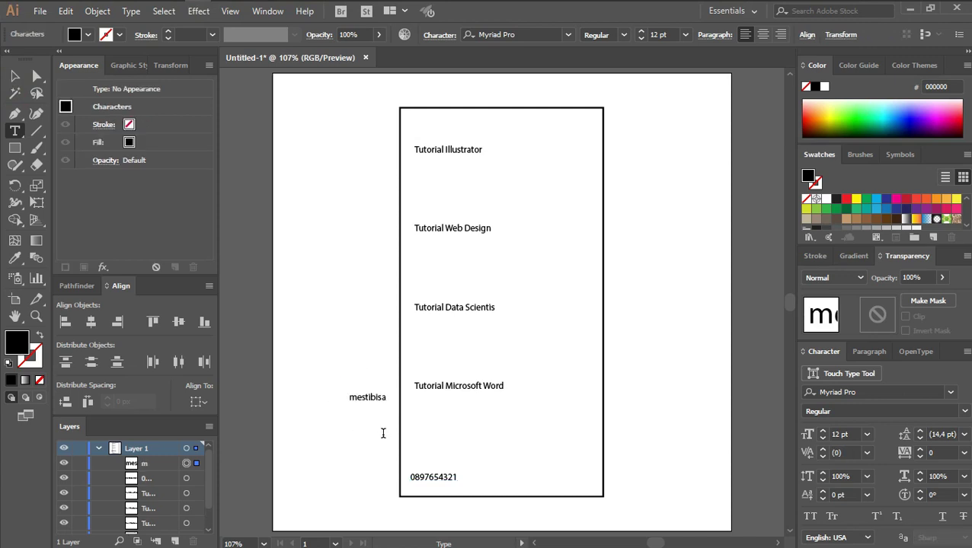
key("Escape")
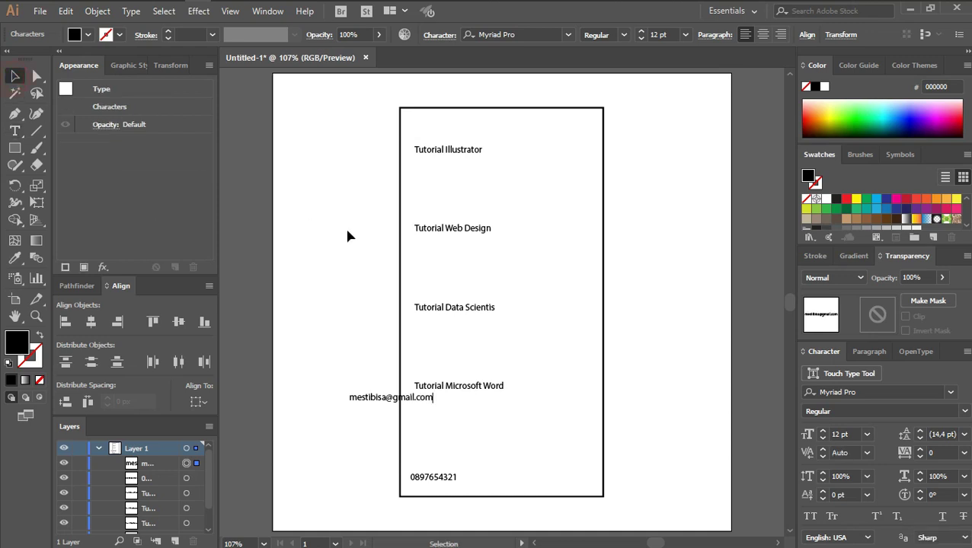
left_click(353, 234)
Step: Add a new text object with the website URL, correcting a typo
key("t")
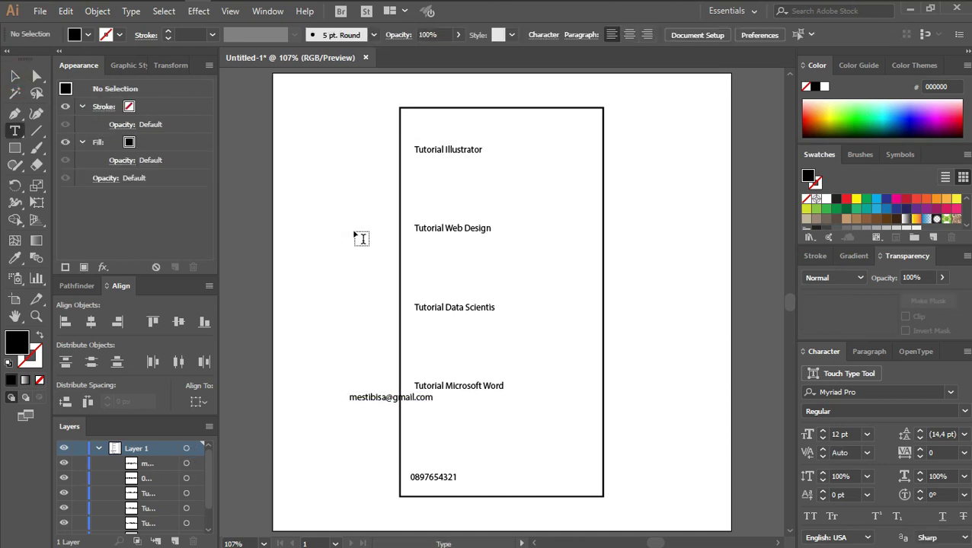
left_click(328, 303)
type("htt")
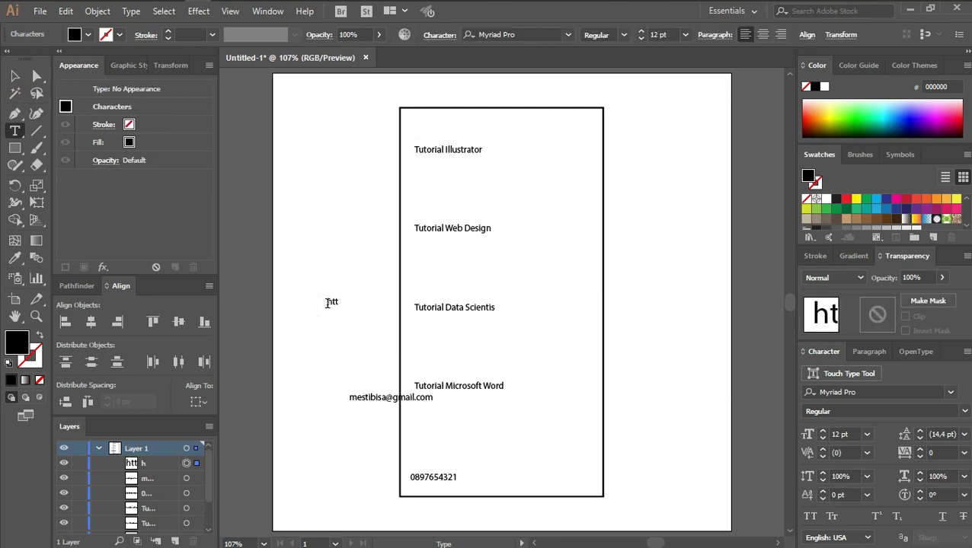
type("ps://")
type("bisa.")
type("me")
key("BackSpace")
key("BackSpace")
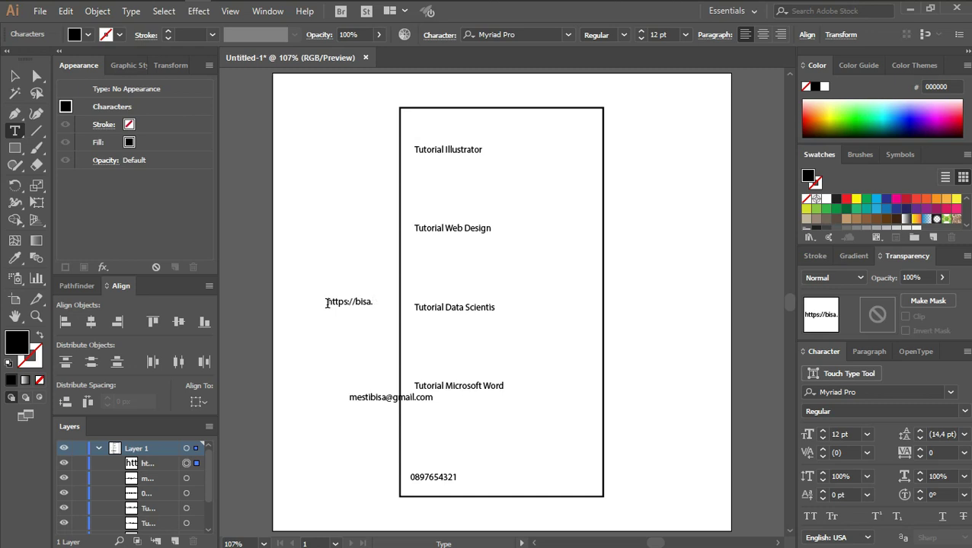
type("mestisukses")
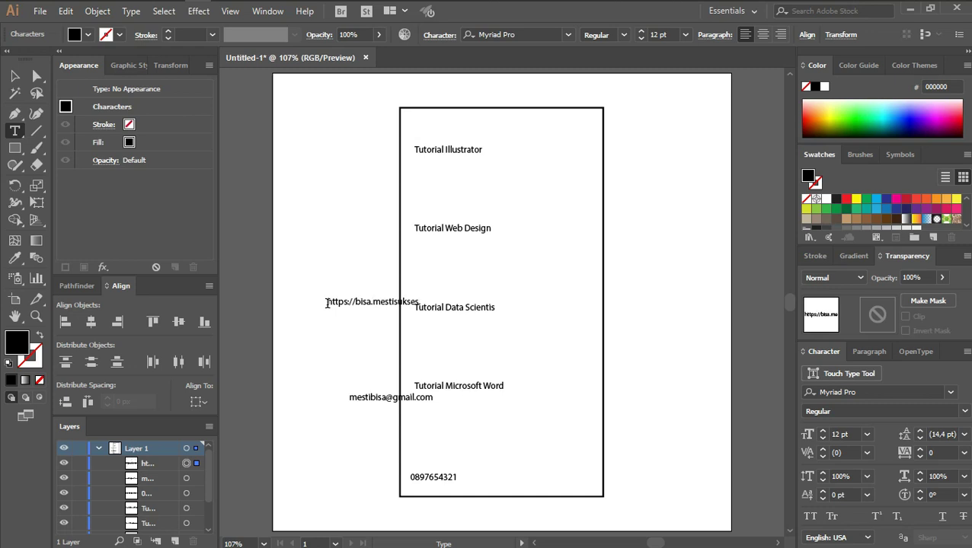
type(".com")
Step: Drag the e-mail and website texts beside the phone number, then marquee-select all three
left_click(15, 75)
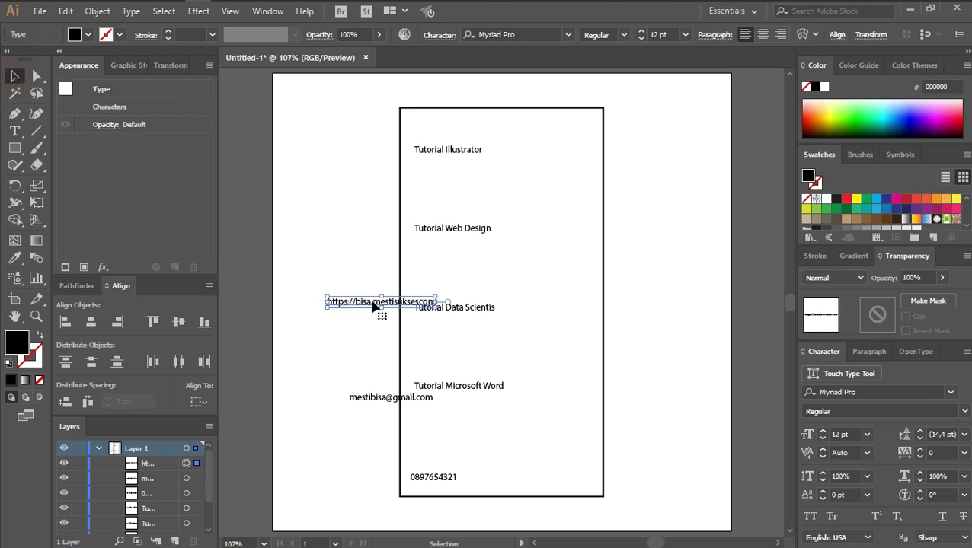
left_click_drag(386, 319, 575, 453)
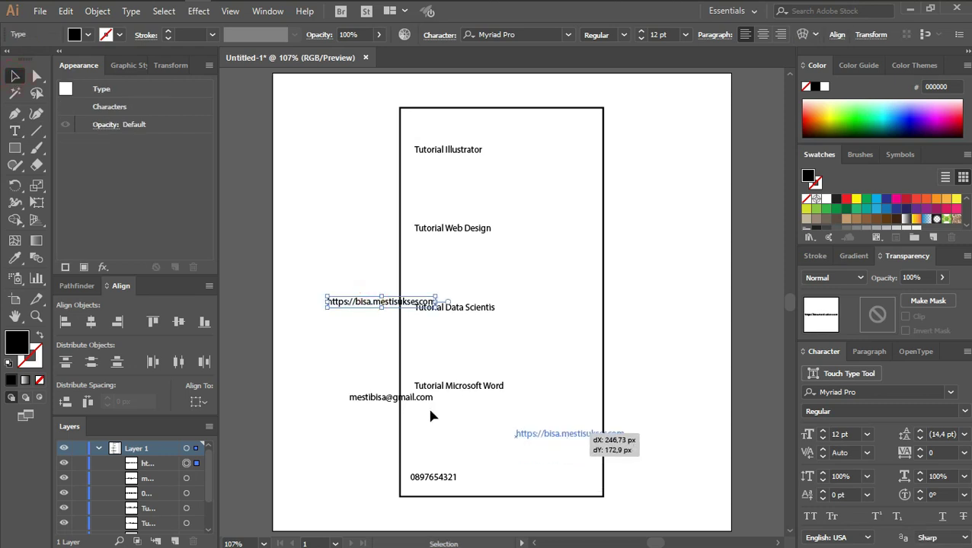
left_click(389, 399)
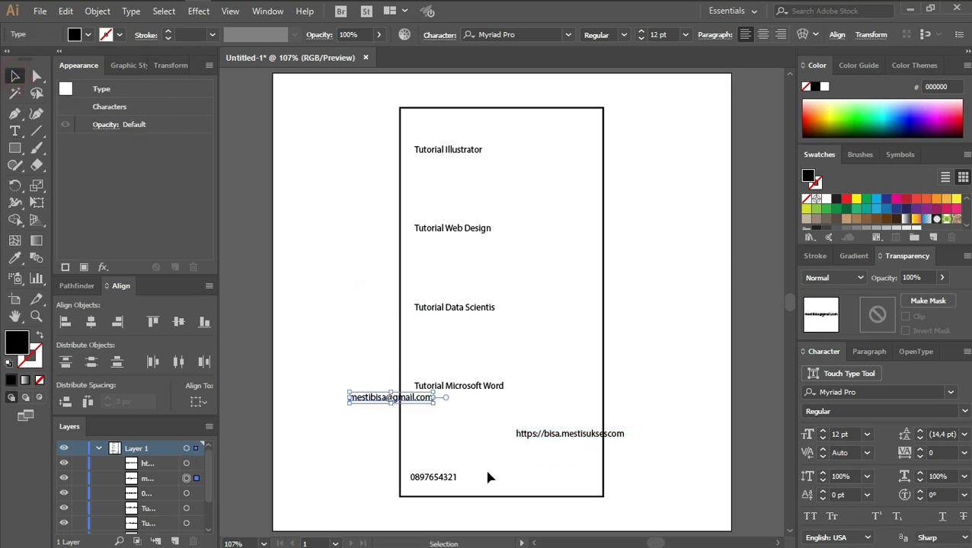
left_click_drag(410, 401, 529, 482)
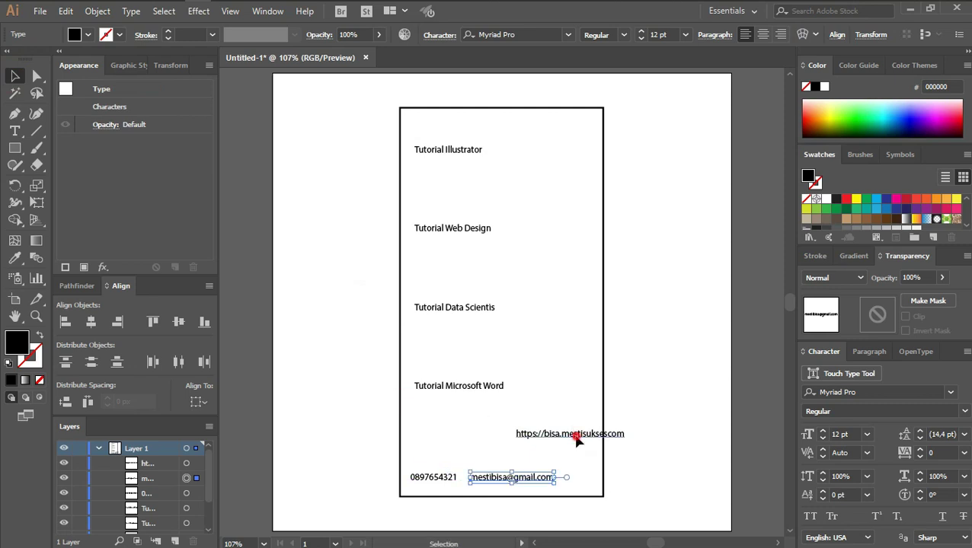
left_click(577, 435)
left_click_drag(577, 440, 536, 483)
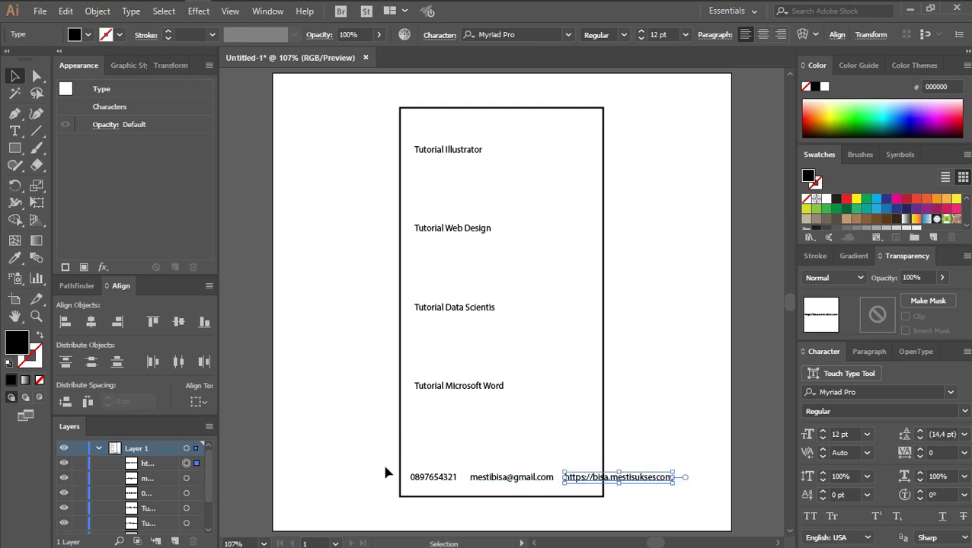
left_click_drag(373, 456, 680, 498)
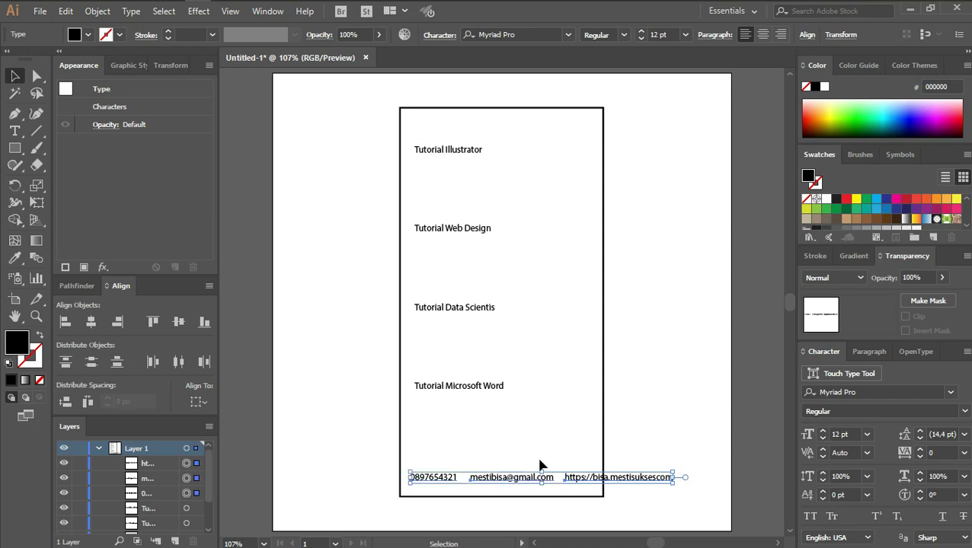
Step: Bottom-align the row texts to a key object, then set Align To back to Selection
left_click(197, 404)
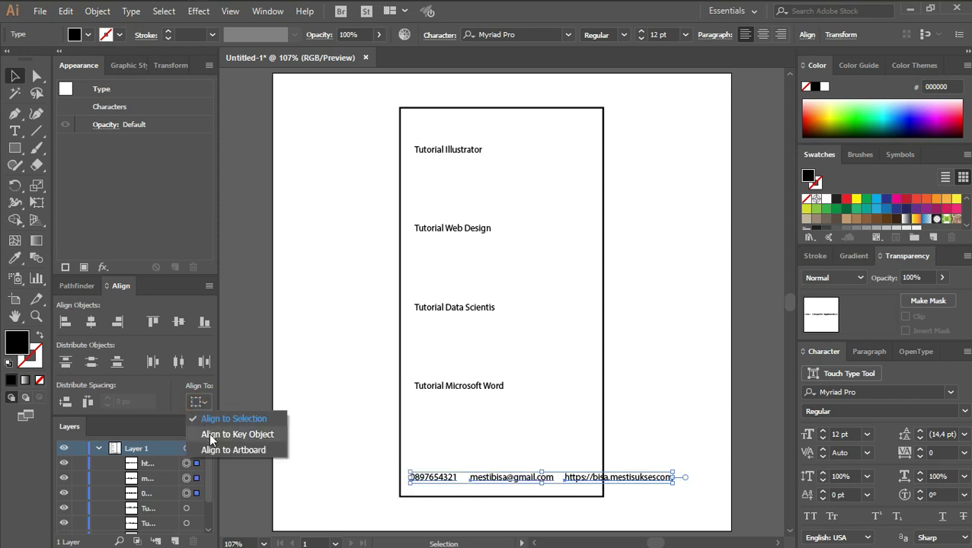
left_click(210, 436)
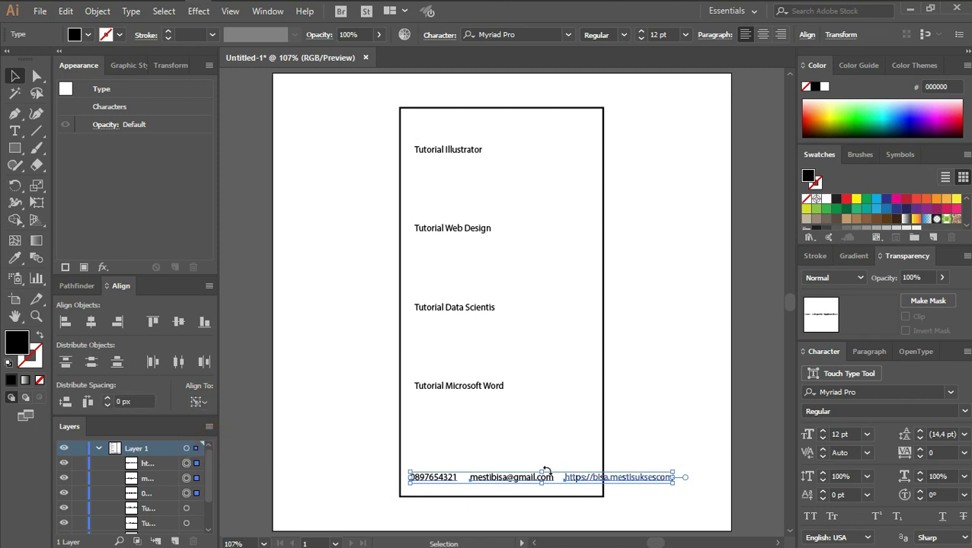
left_click(205, 324)
left_click(198, 402)
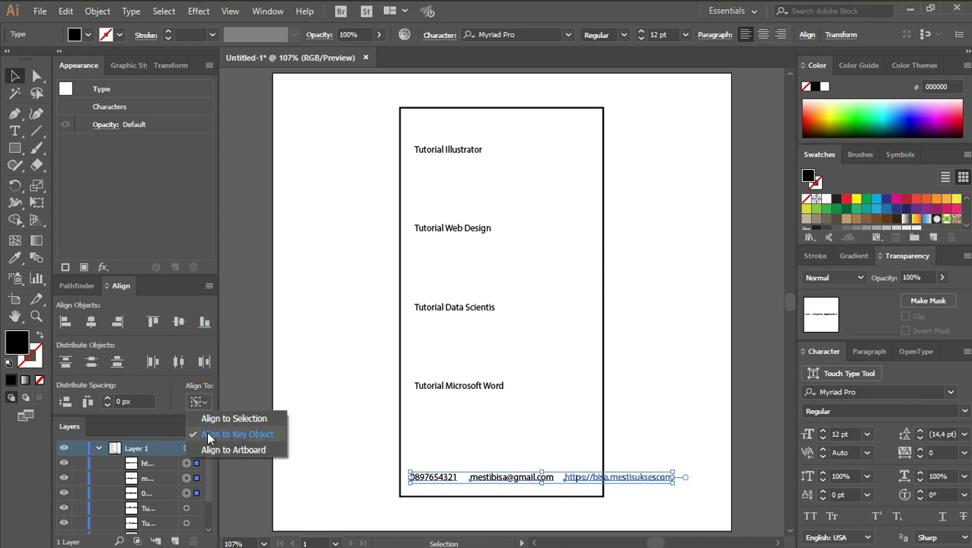
left_click(208, 424)
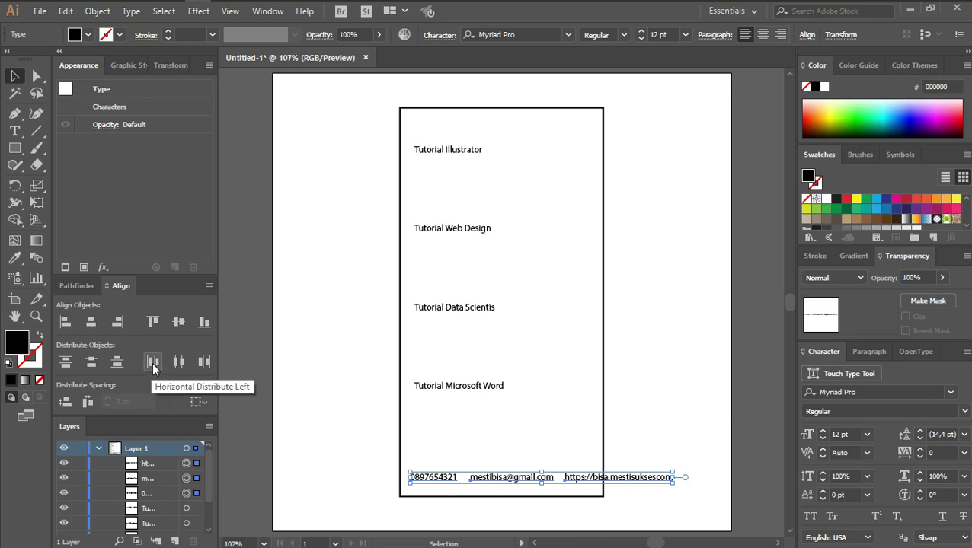
Step: Distribute the three texts horizontally by left edges, centres, then right edges
left_click(153, 363)
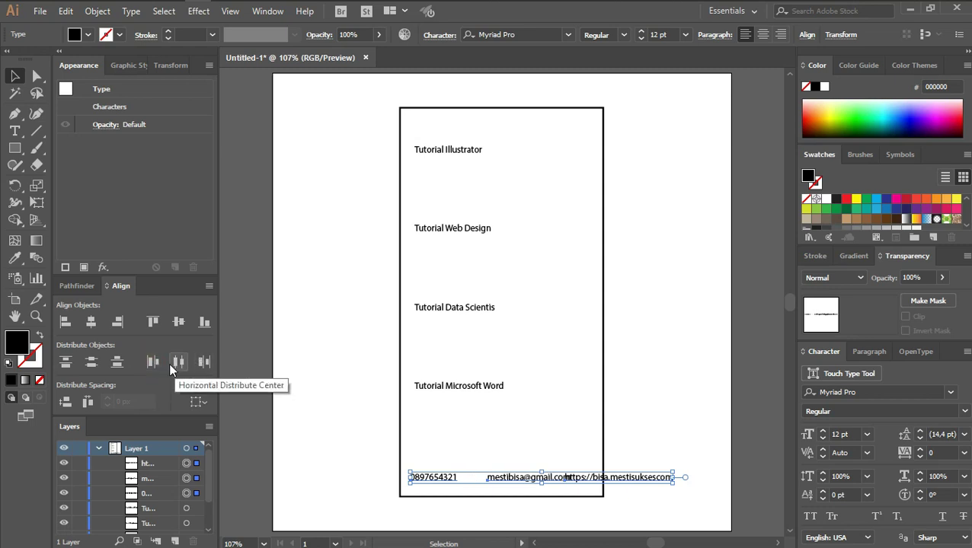
left_click(169, 364)
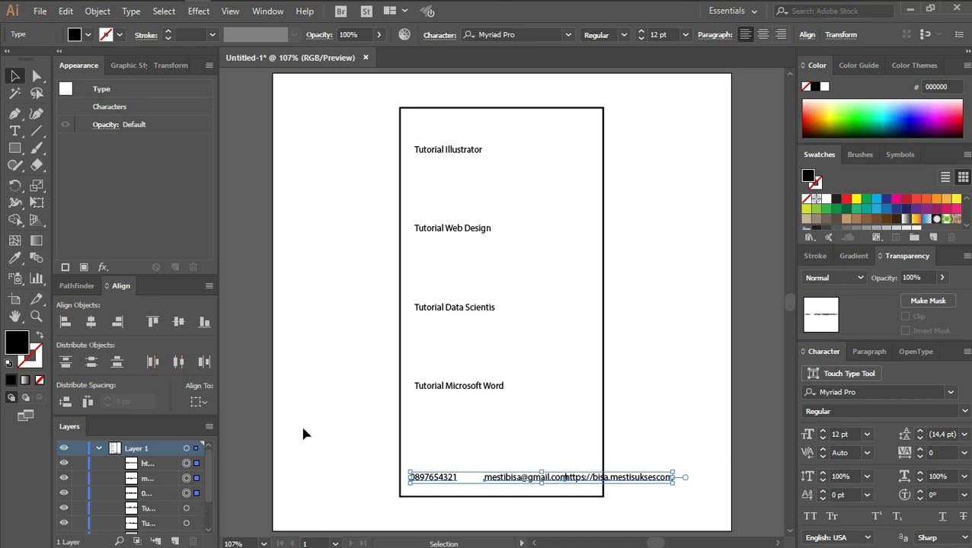
left_click(205, 366)
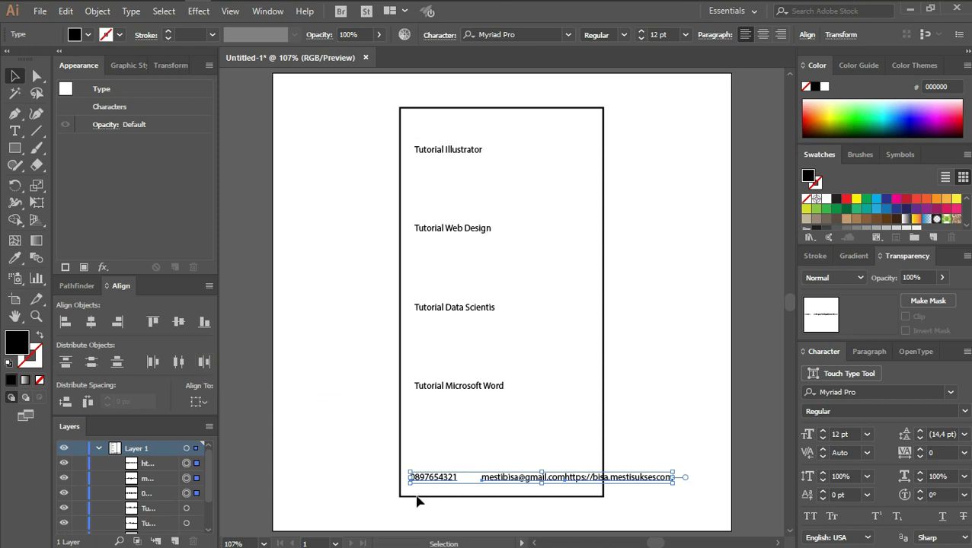
Step: Move the website text right of the frame, then distribute all three contact texts horizontally
left_click(496, 449)
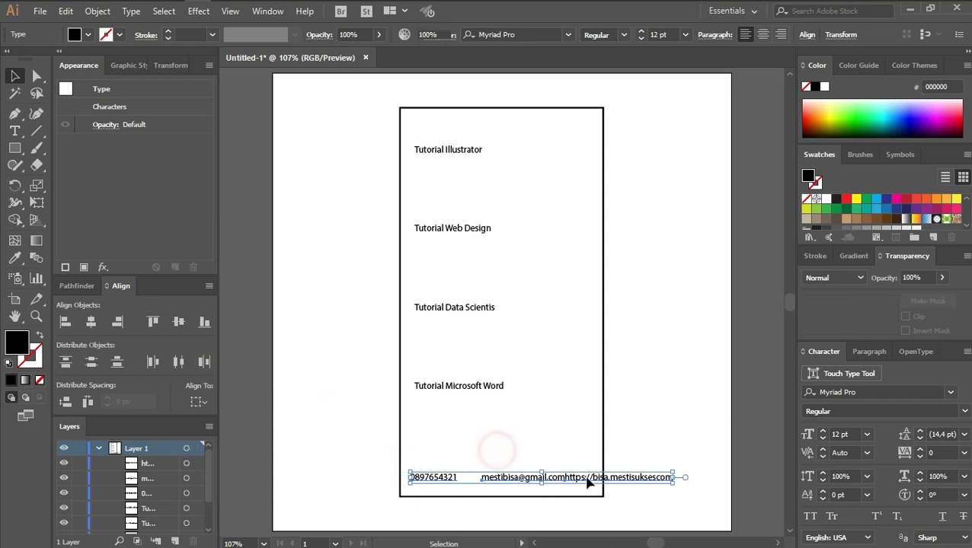
left_click_drag(603, 480, 665, 482)
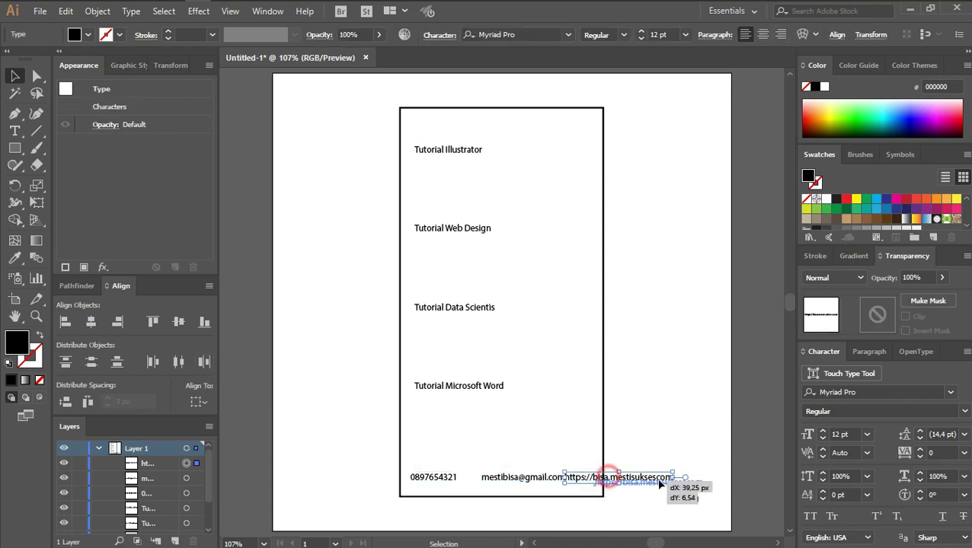
left_click_drag(665, 482, 669, 481)
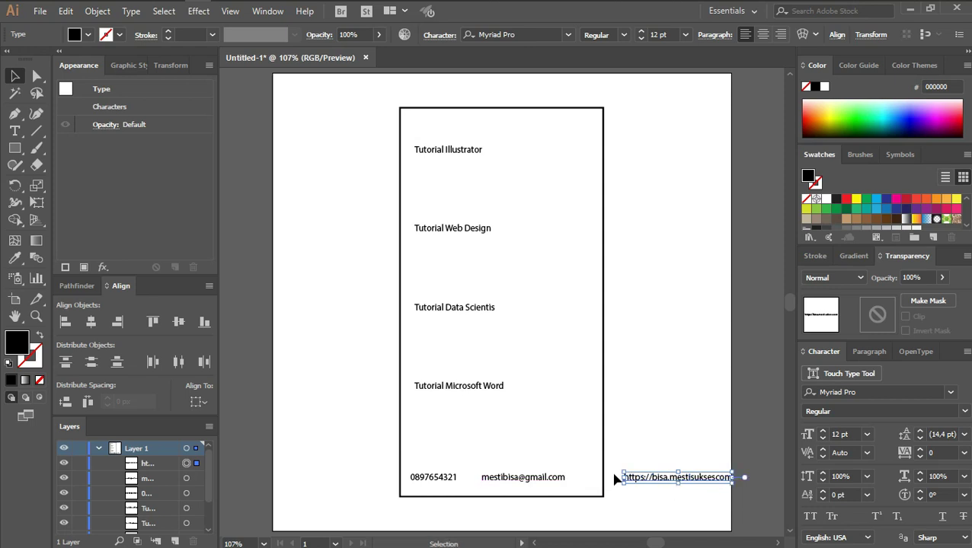
left_click(537, 486)
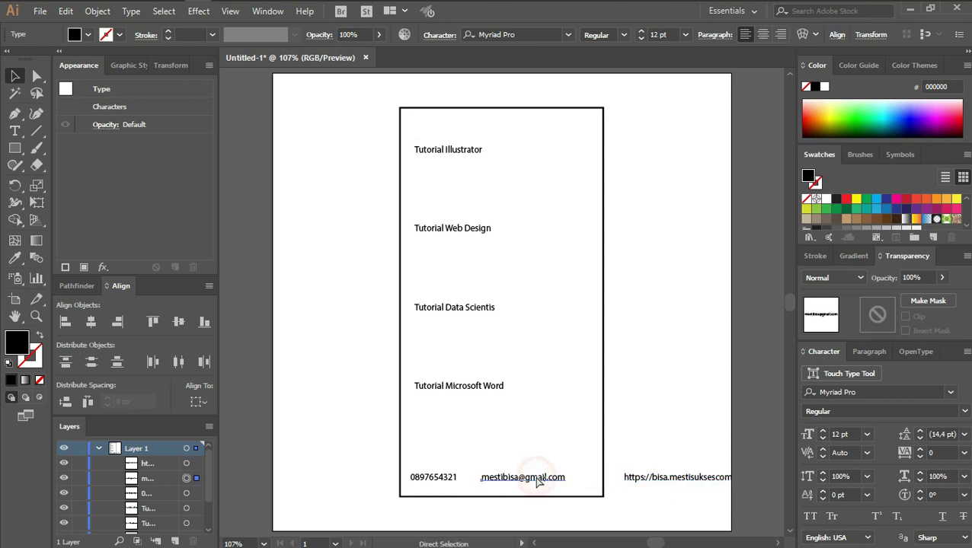
left_click(533, 477)
left_click(434, 478, "shift")
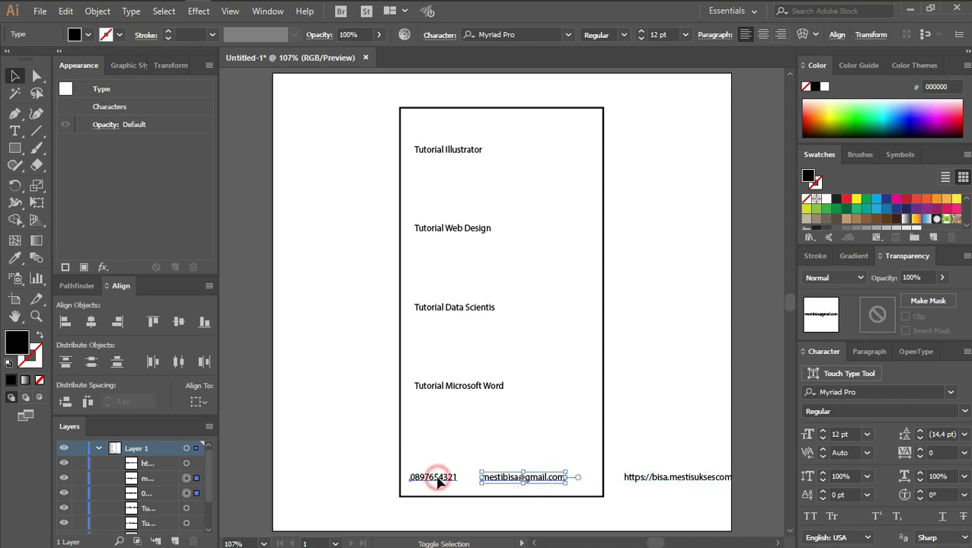
left_click(629, 477, "shift")
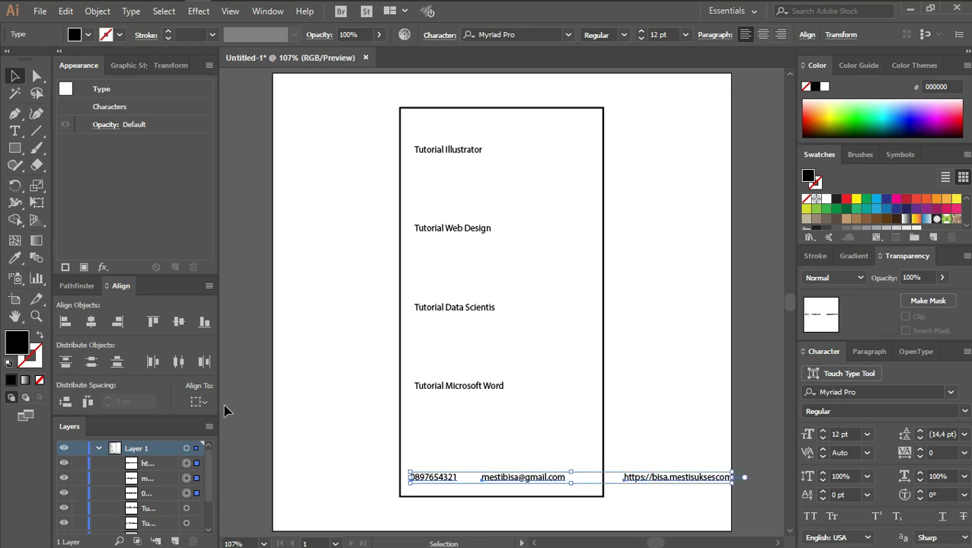
left_click(203, 363)
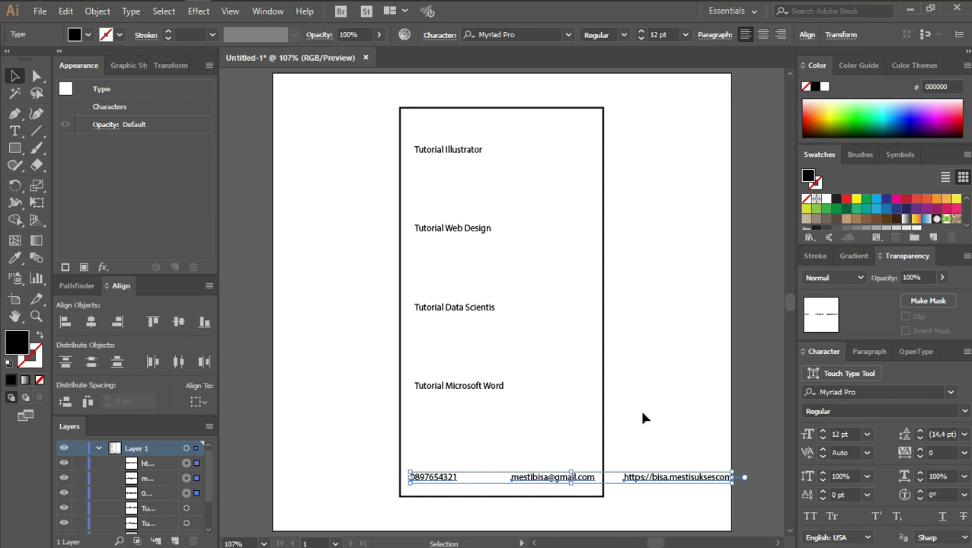
Step: Give the e-mail, URL and phone-number texts centre paragraph alignment
left_click(668, 418)
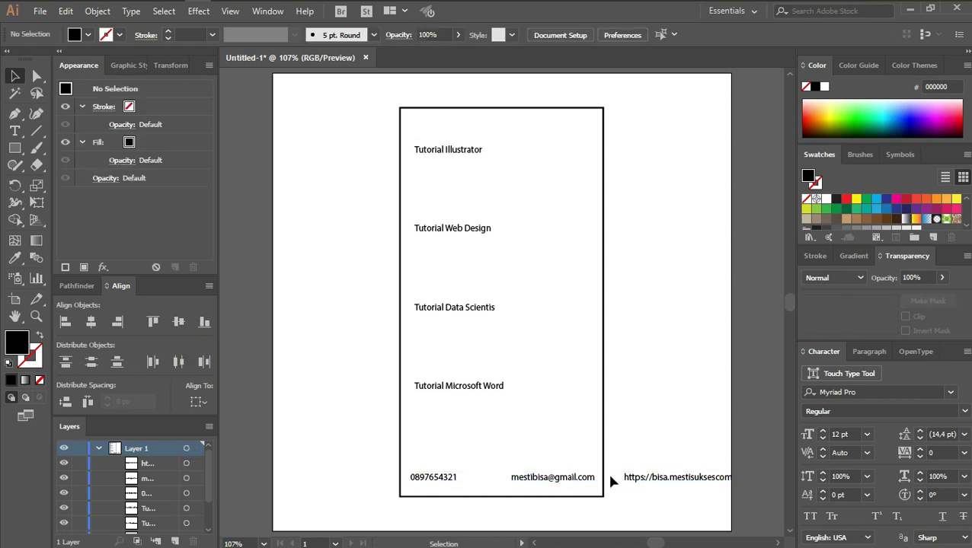
left_click(574, 480)
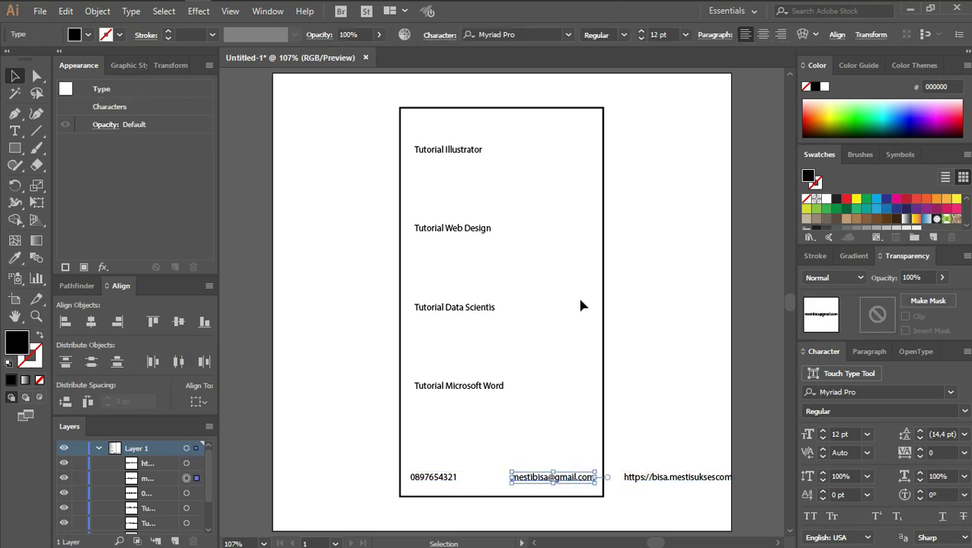
left_click(763, 36)
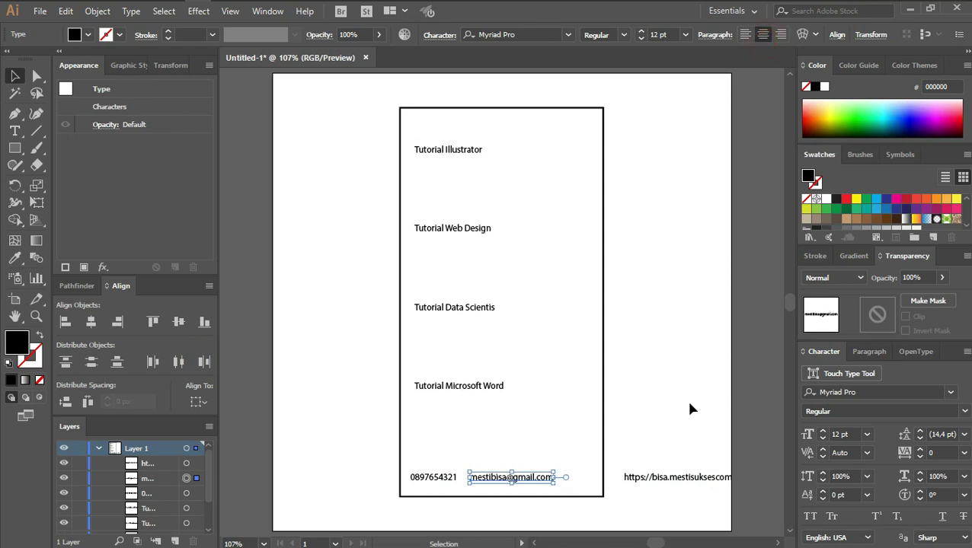
left_click(675, 482)
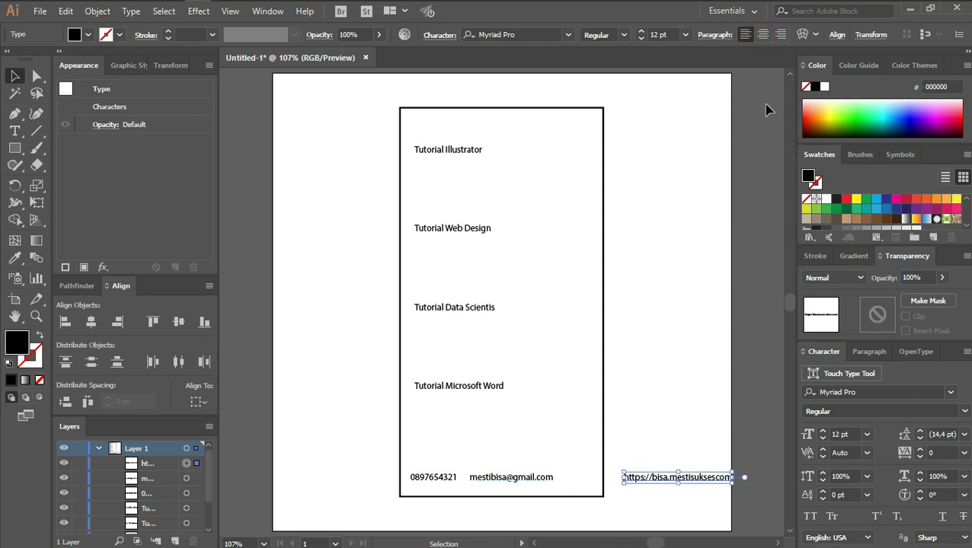
left_click(762, 36)
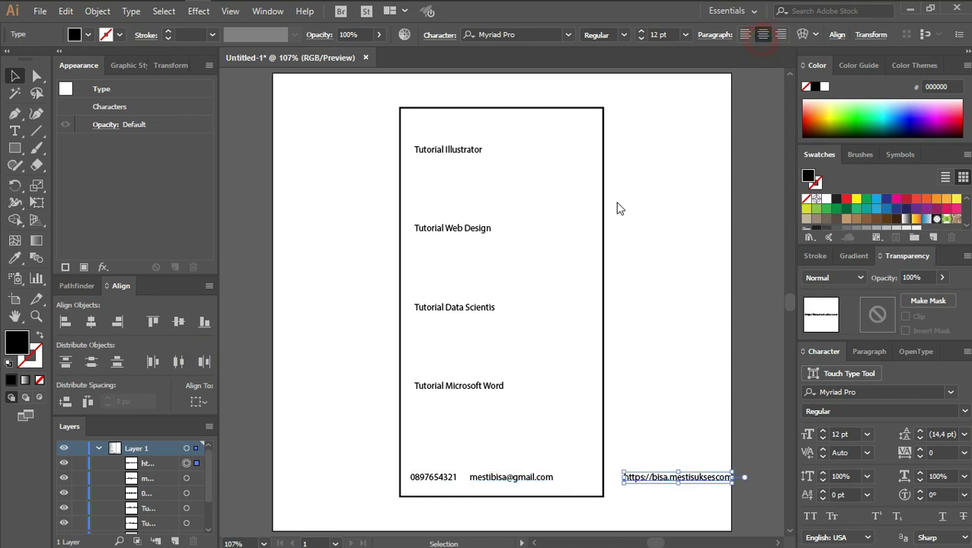
left_click(423, 479)
left_click(762, 35)
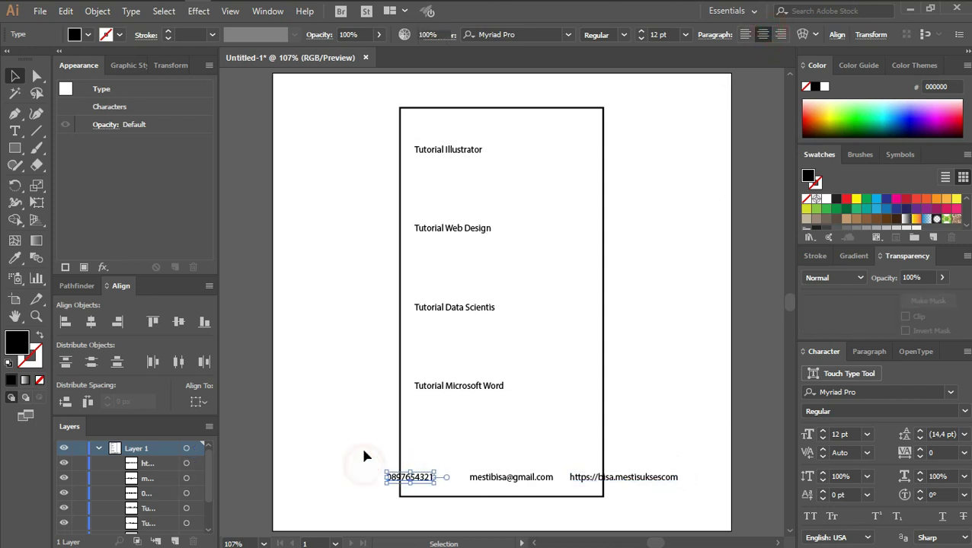
Step: Distribute the three contact texts horizontally by their centres
left_click_drag(364, 455, 699, 506)
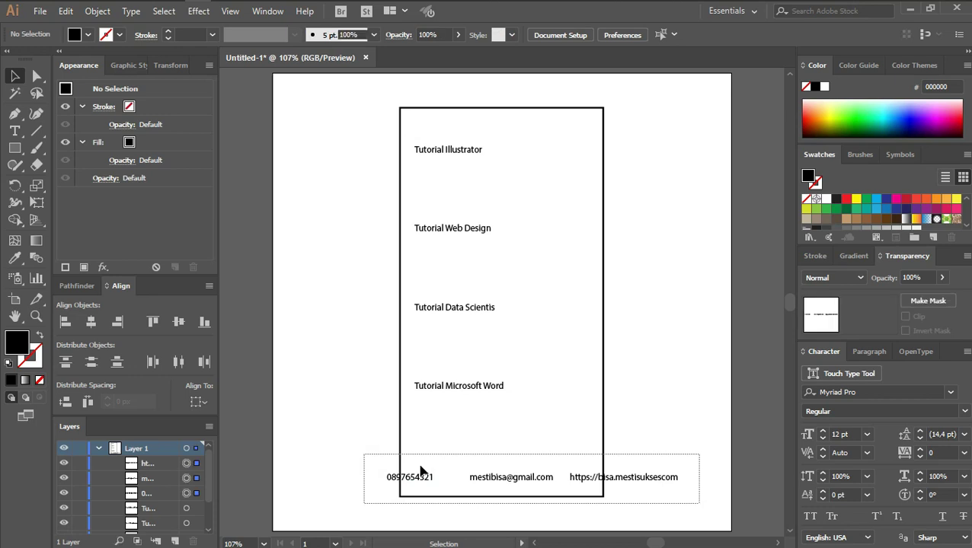
left_click(179, 361)
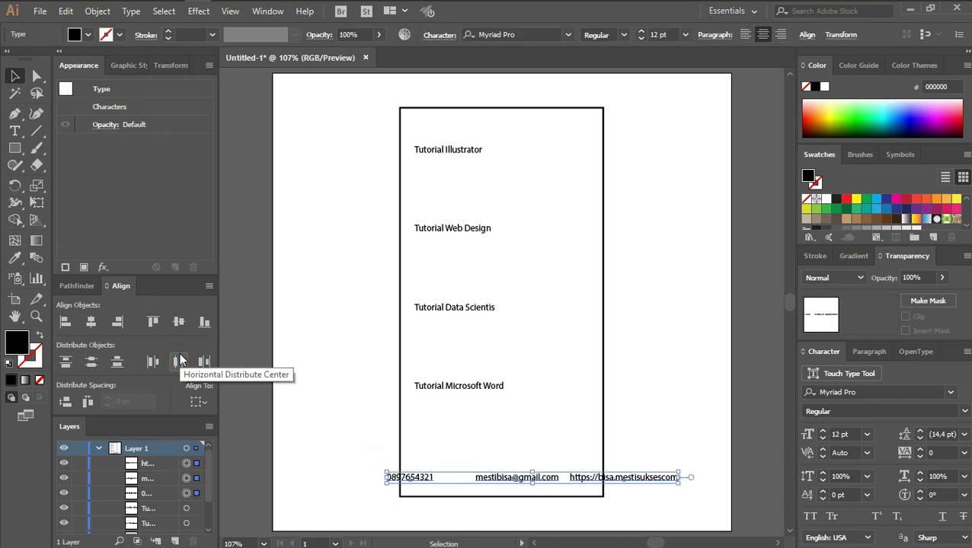
left_click(341, 401)
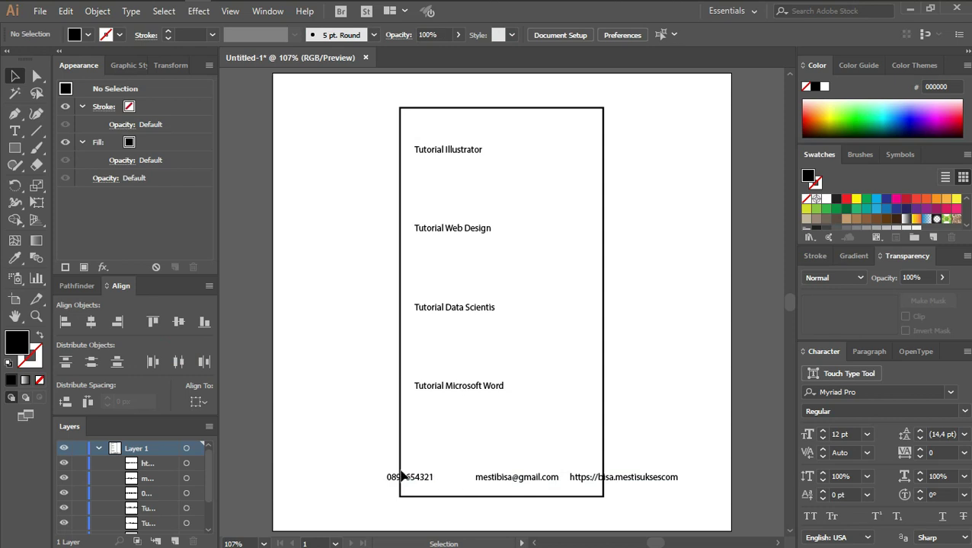
Step: Reselect the contact texts and redistribute them by left, then right edges
left_click(380, 453)
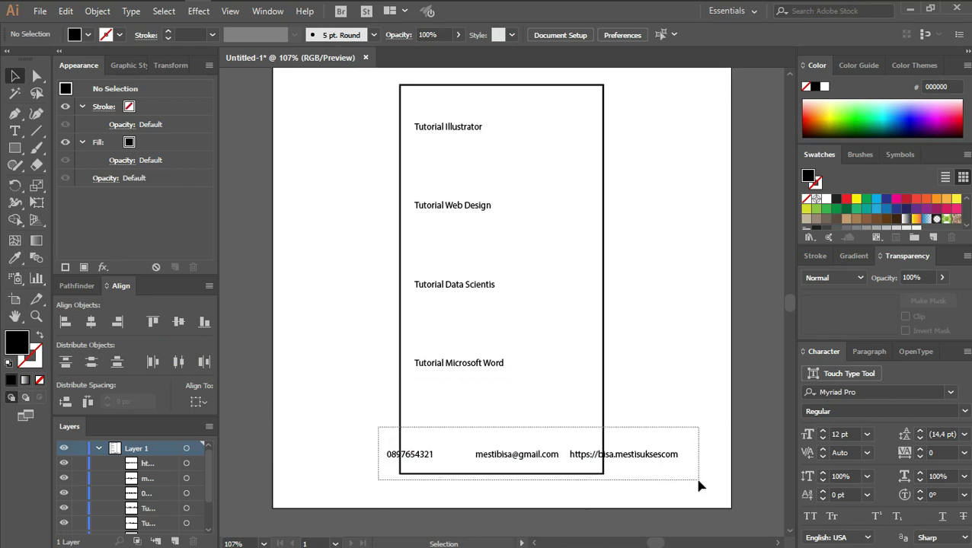
left_click_drag(379, 453, 693, 475)
left_click(152, 361)
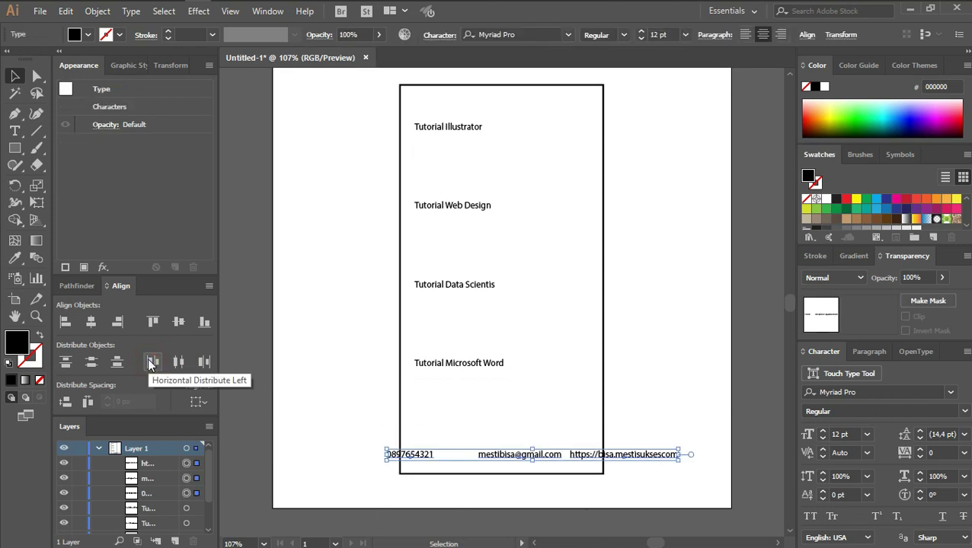
left_click(204, 364)
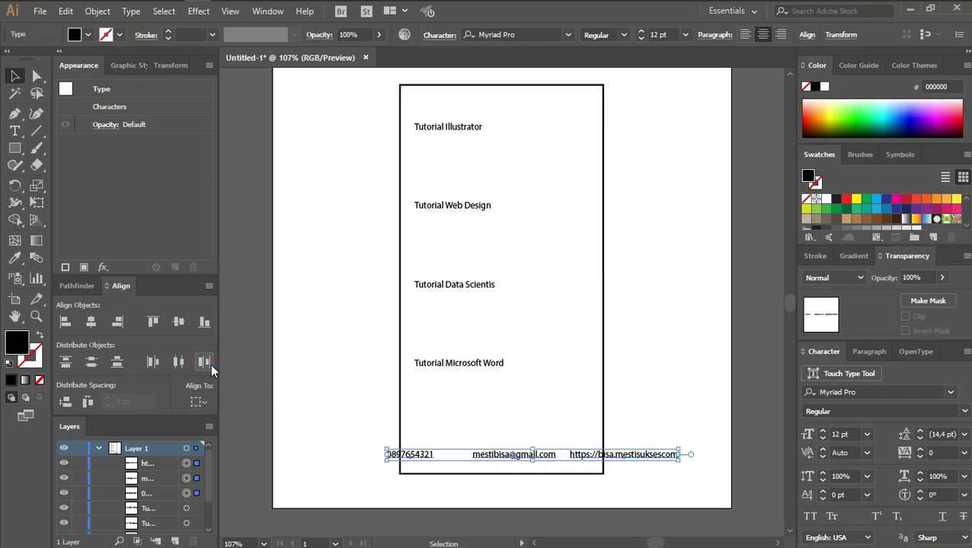
left_click(364, 442)
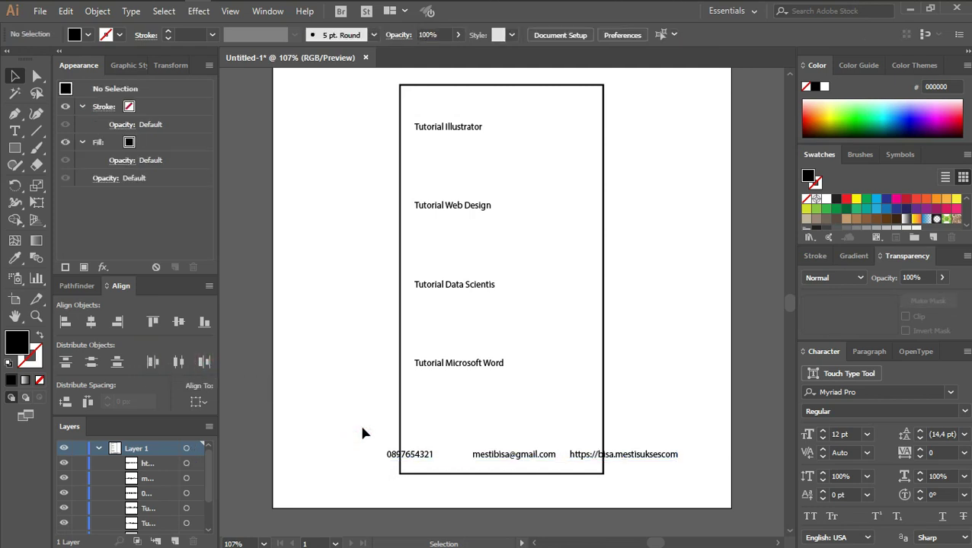
Step: Select the three contact texts and set Align To to Key Object
left_click_drag(360, 416, 675, 495)
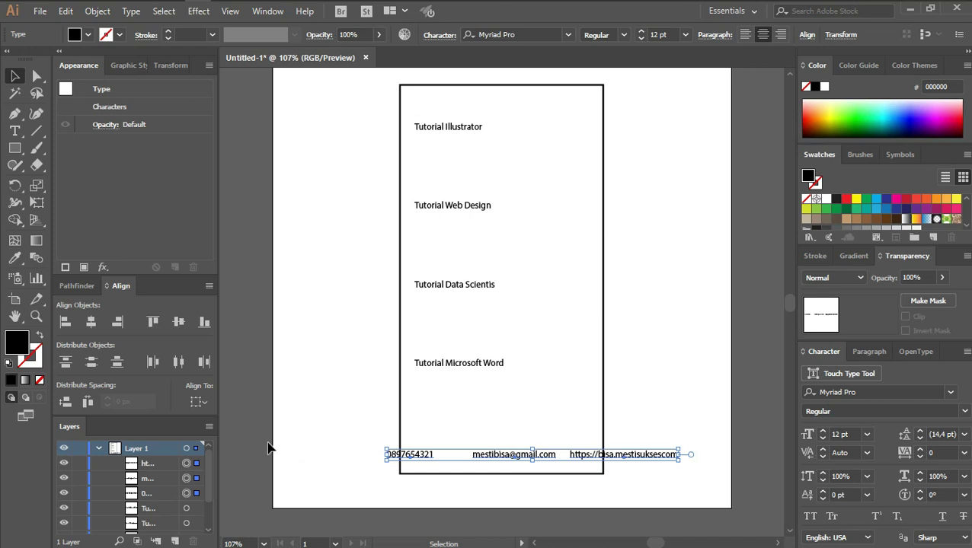
left_click(199, 400)
left_click(216, 450)
left_click(202, 405)
left_click(204, 419)
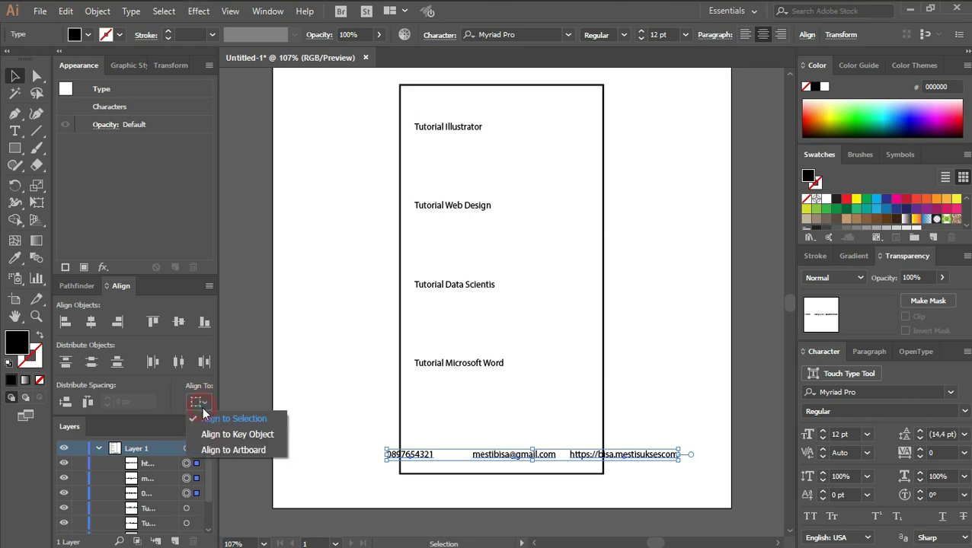
left_click(214, 436)
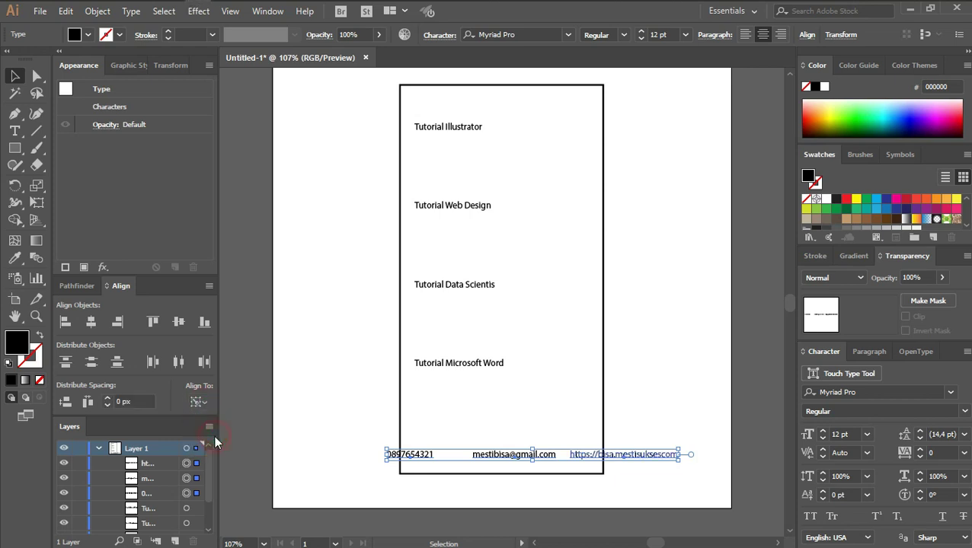
Step: With the phone number as key object, space the texts 30 px apart
left_click(126, 402)
left_click(428, 455)
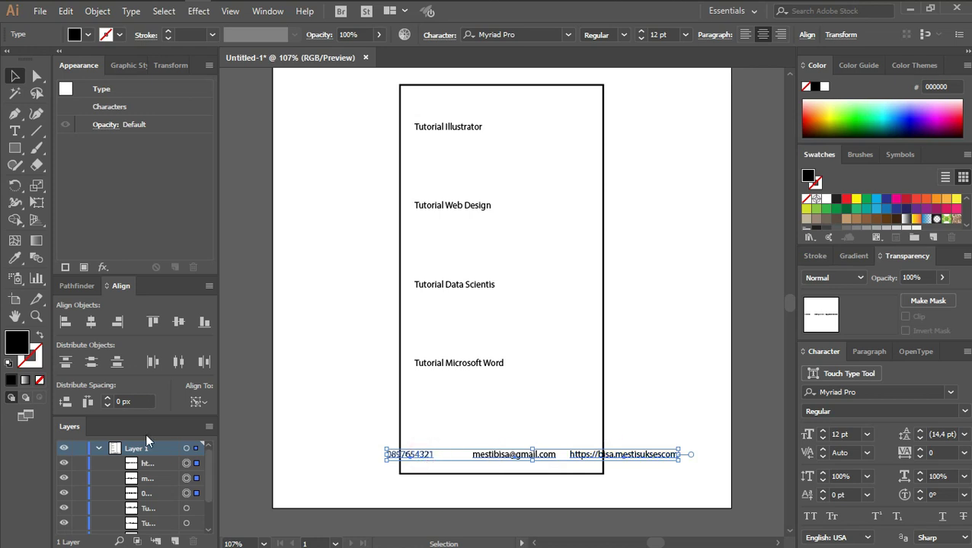
left_click(135, 401)
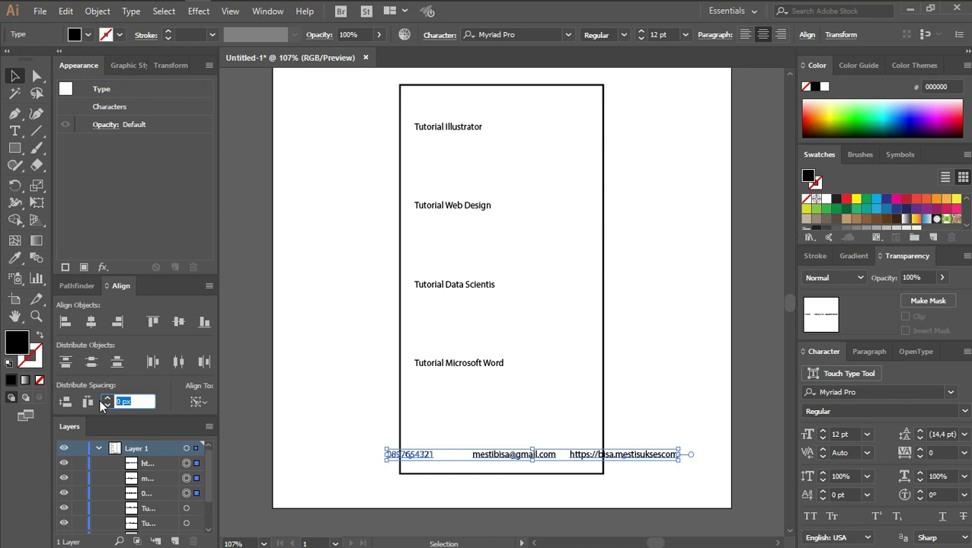
type("30")
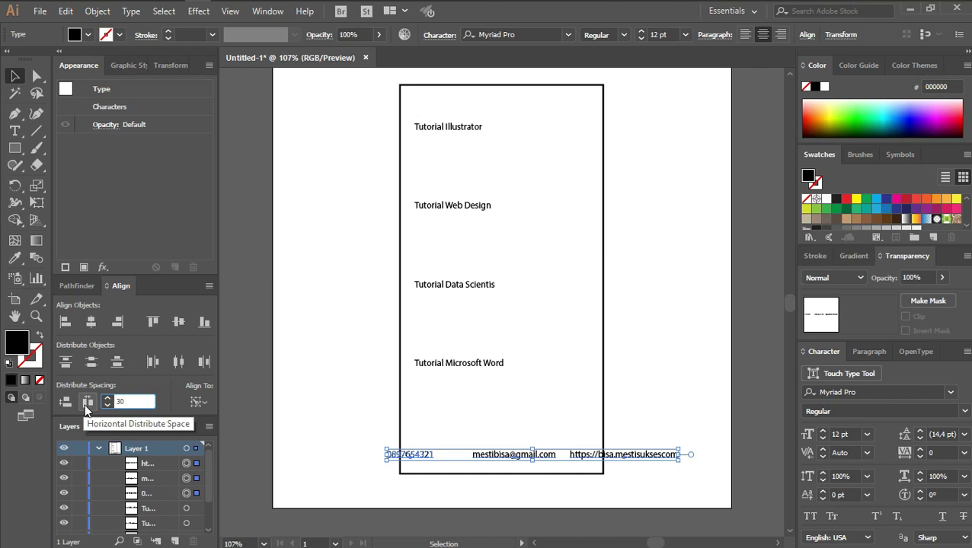
left_click(85, 403)
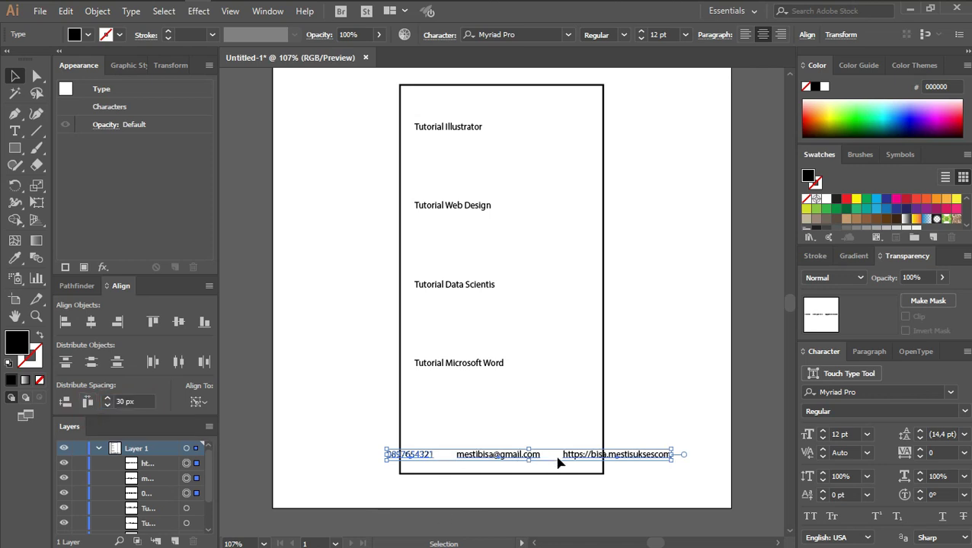
left_click(356, 420)
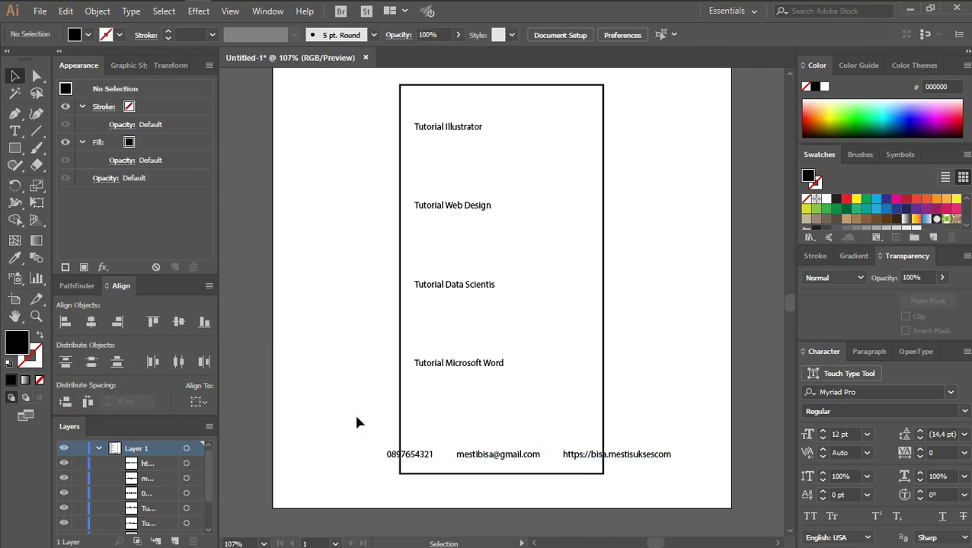